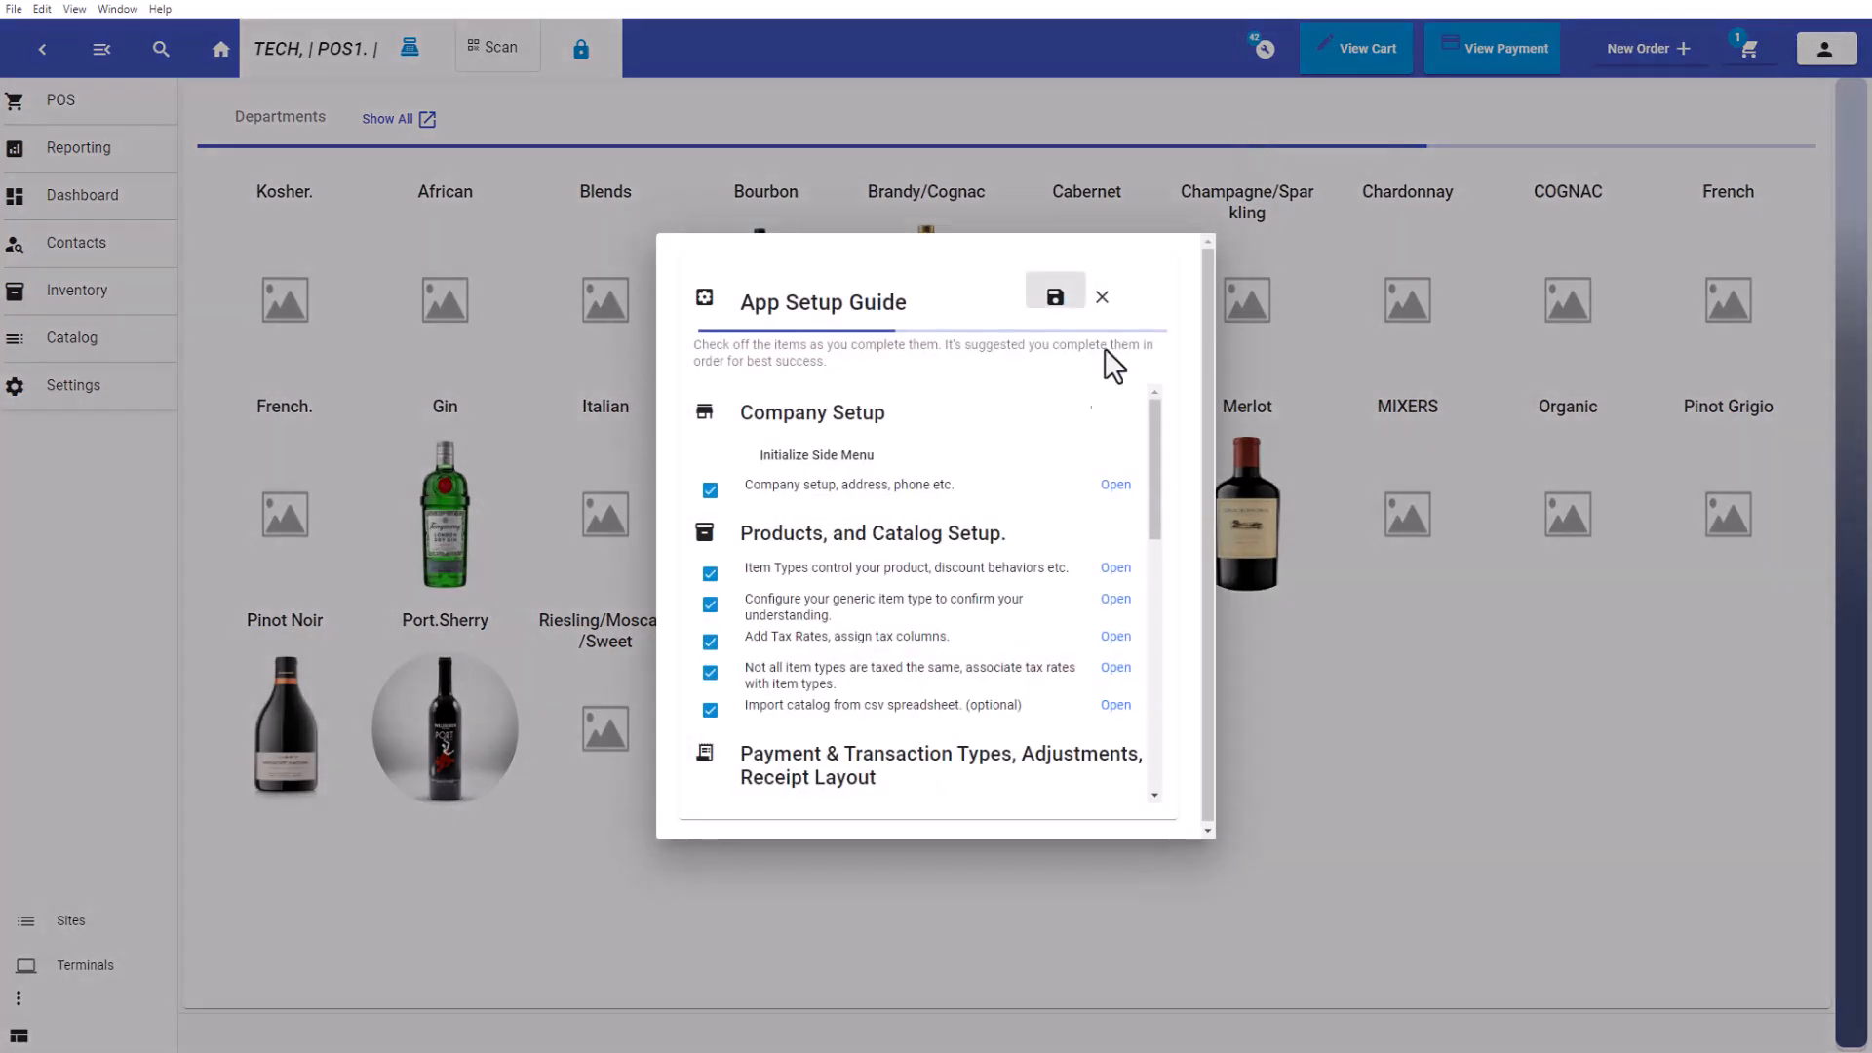
# Open the User Types list by way of the App Setup Guide's User Types item and the Authorizations and Access settings.
pyautogui.scroll(-5, 1004, 624)
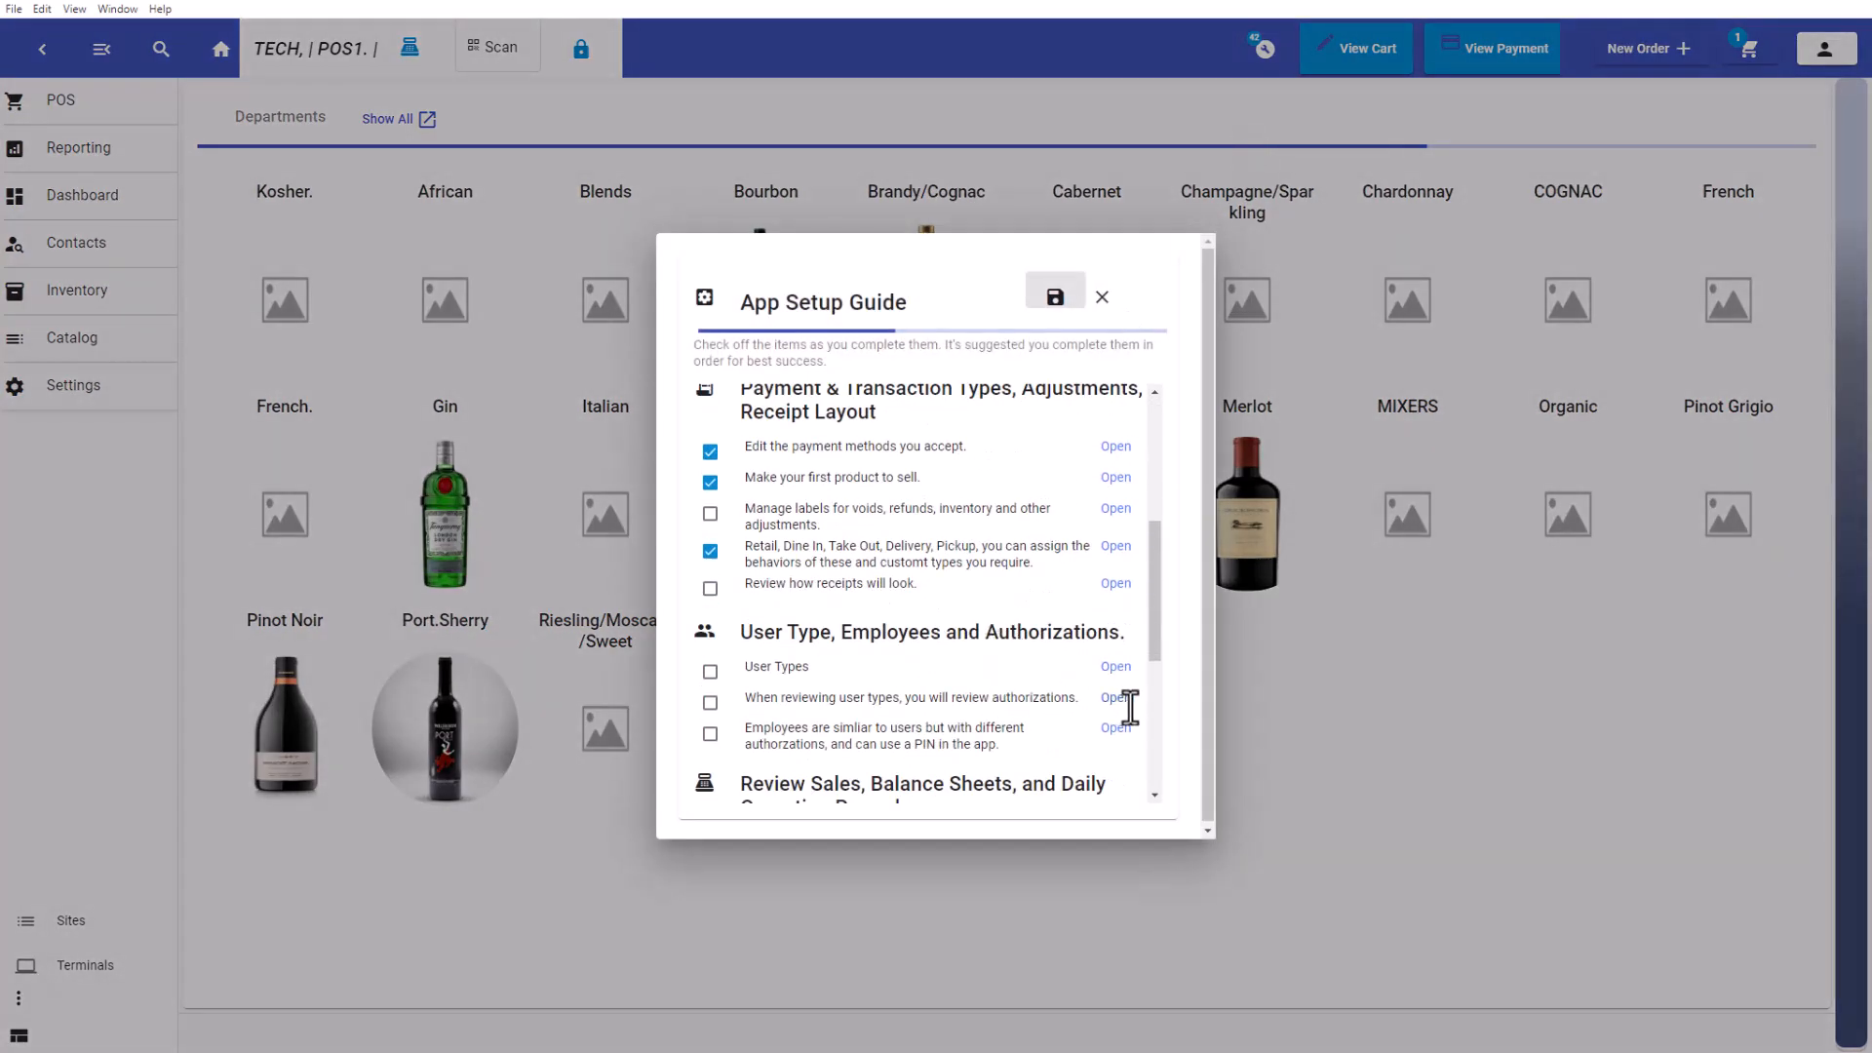
pyautogui.moveTo(1152, 648); pyautogui.dragTo(1156, 683)
pyautogui.scroll(-1, 1156, 682)
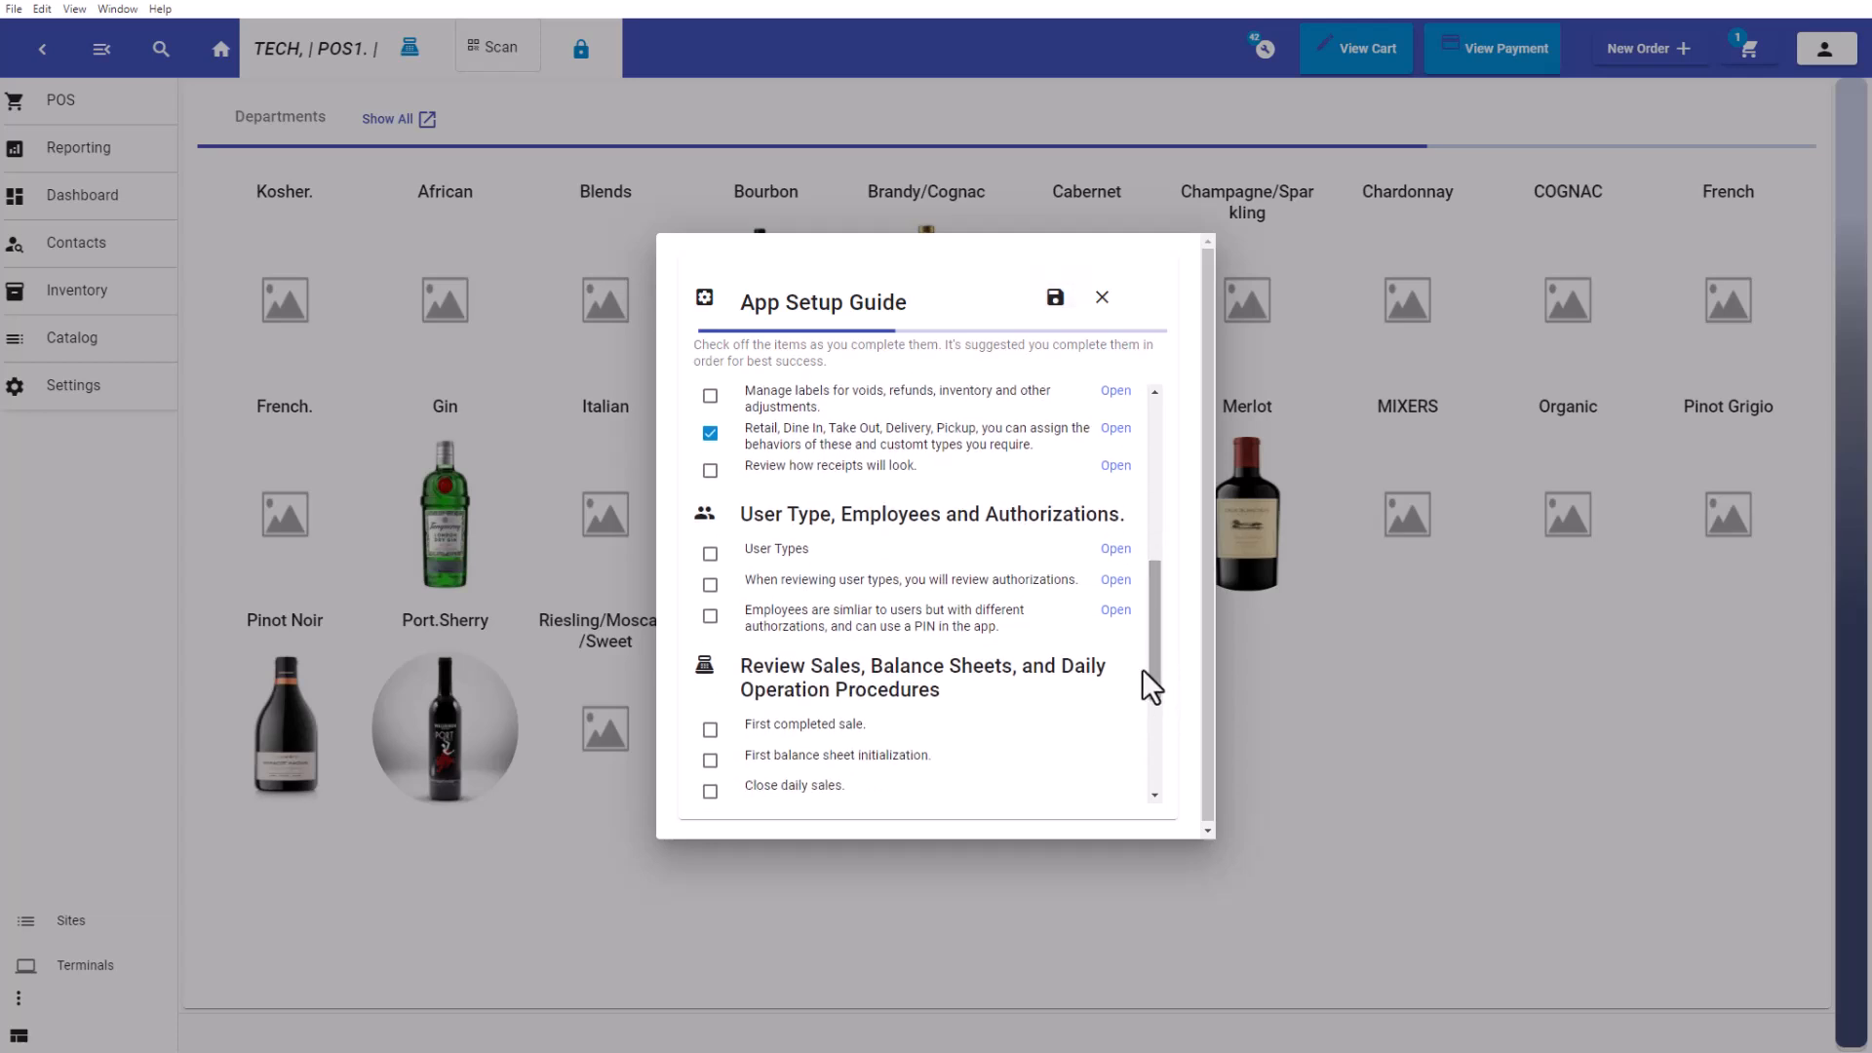
pyautogui.click(1114, 548)
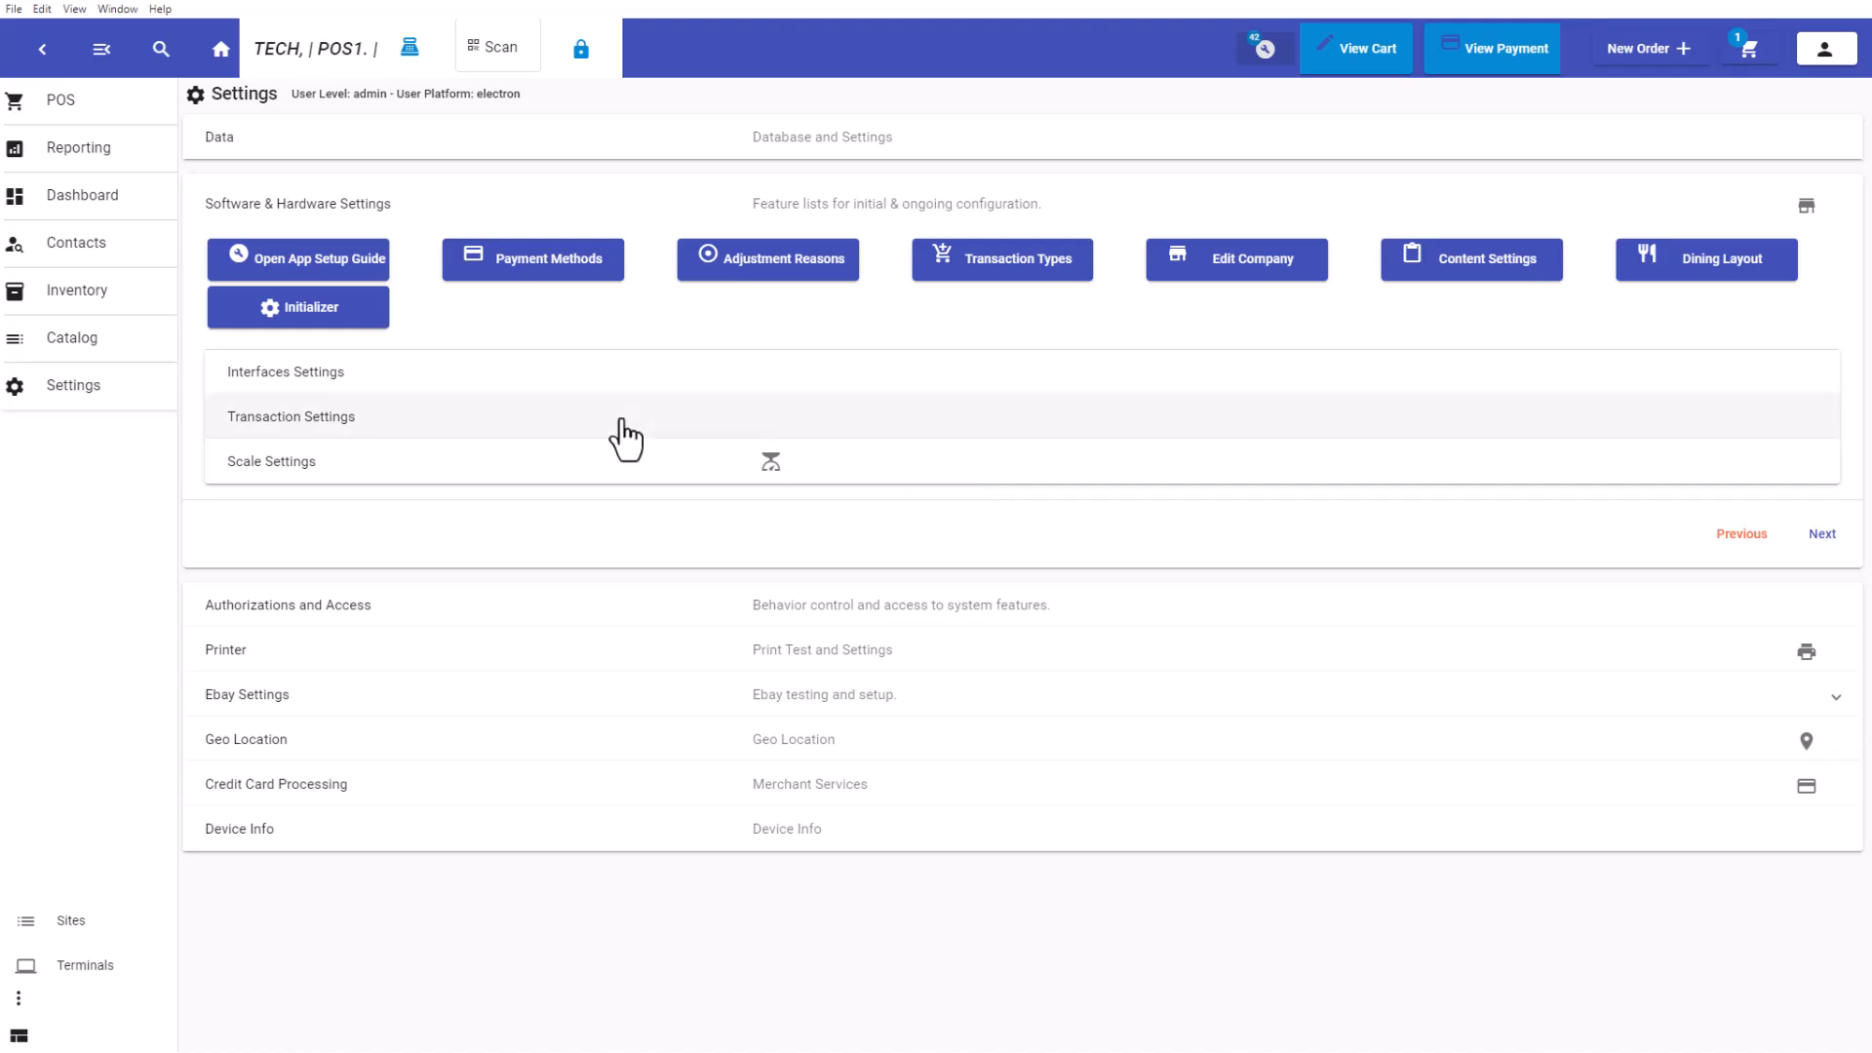
pyautogui.click(487, 614)
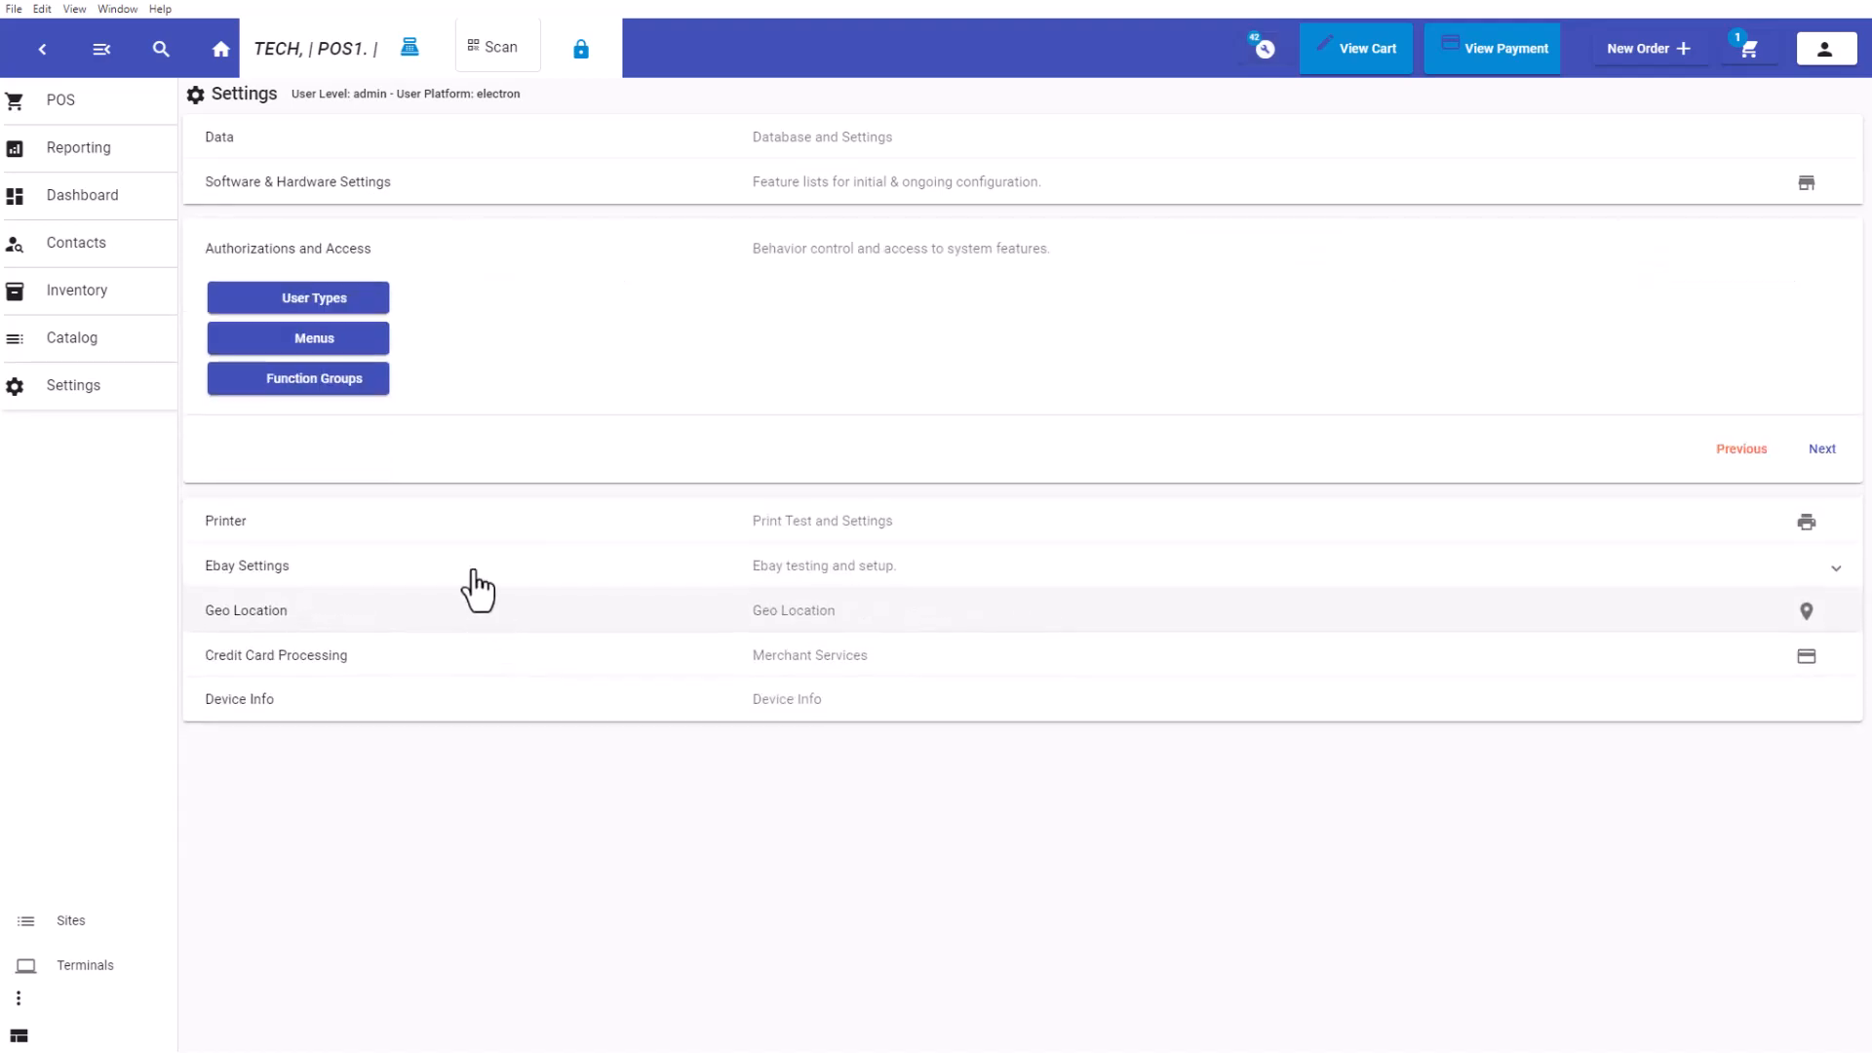
pyautogui.click(336, 307)
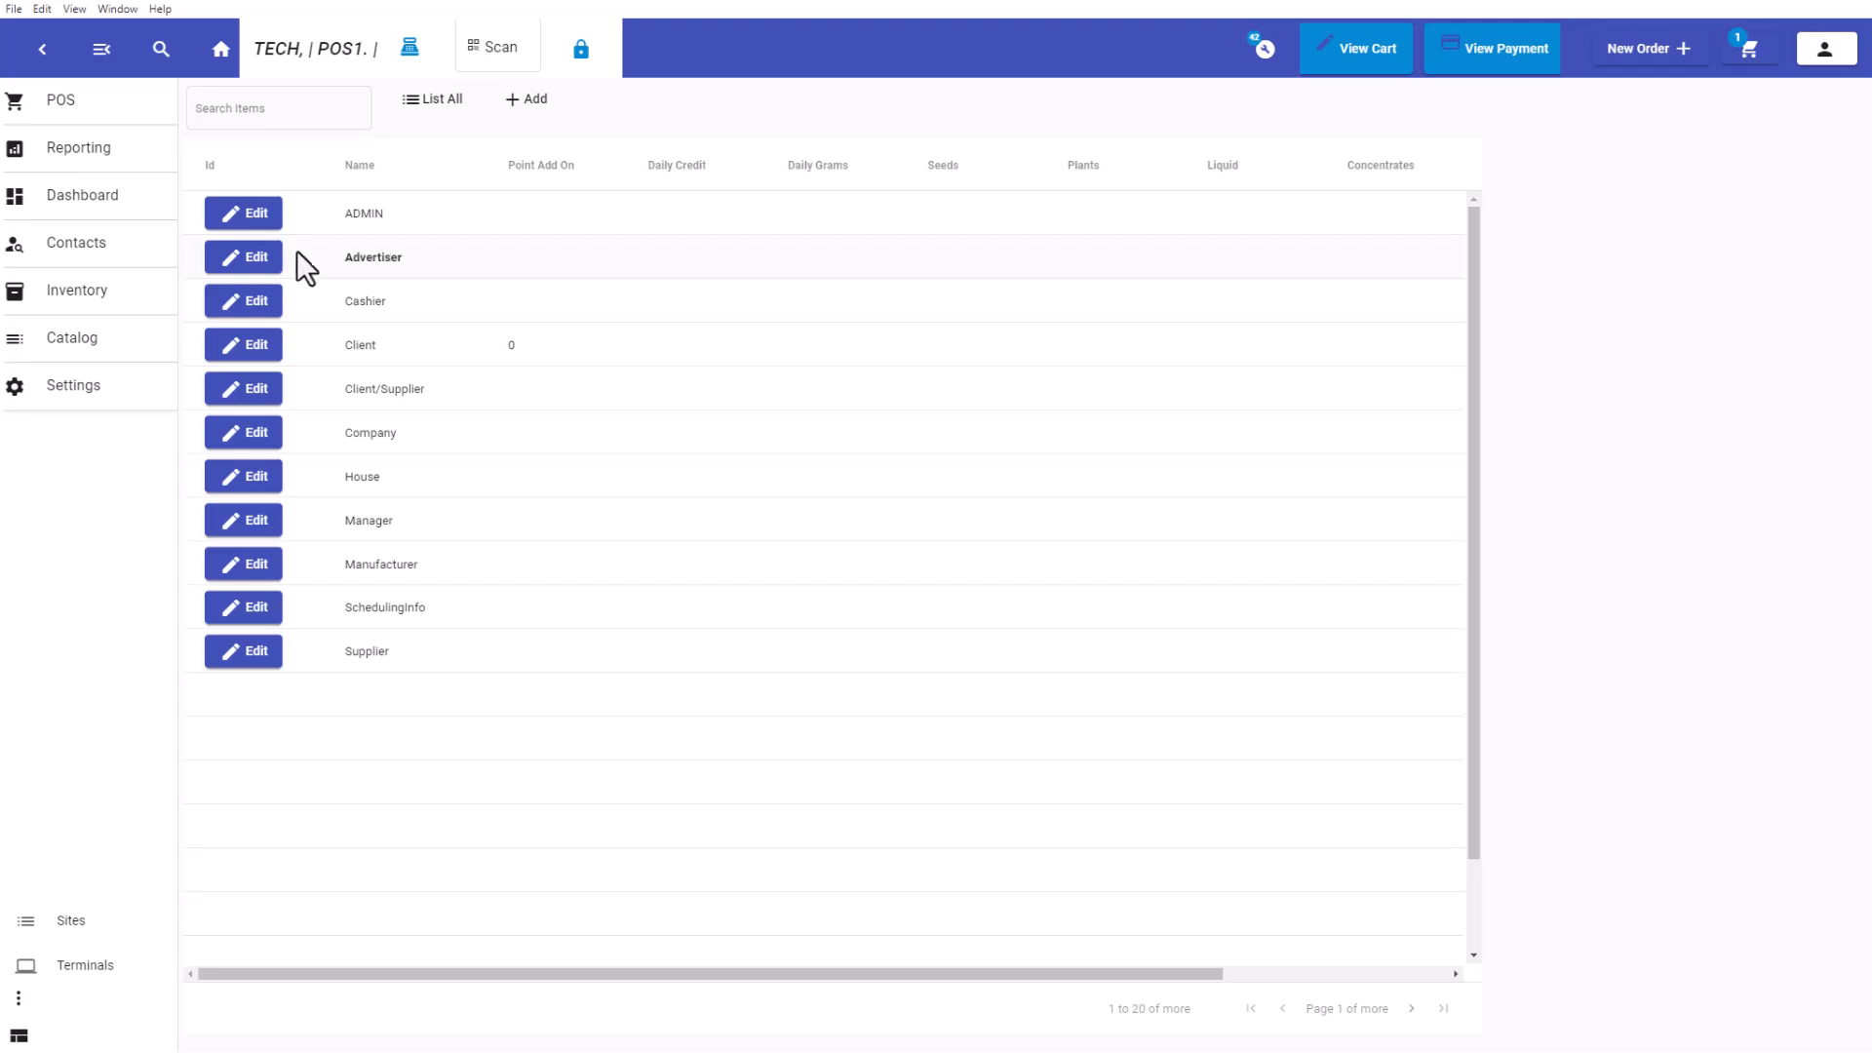
# Open the ADMIN user type, review its authorizations, behaviors and features, and exit without changes.
pyautogui.click(255, 216)
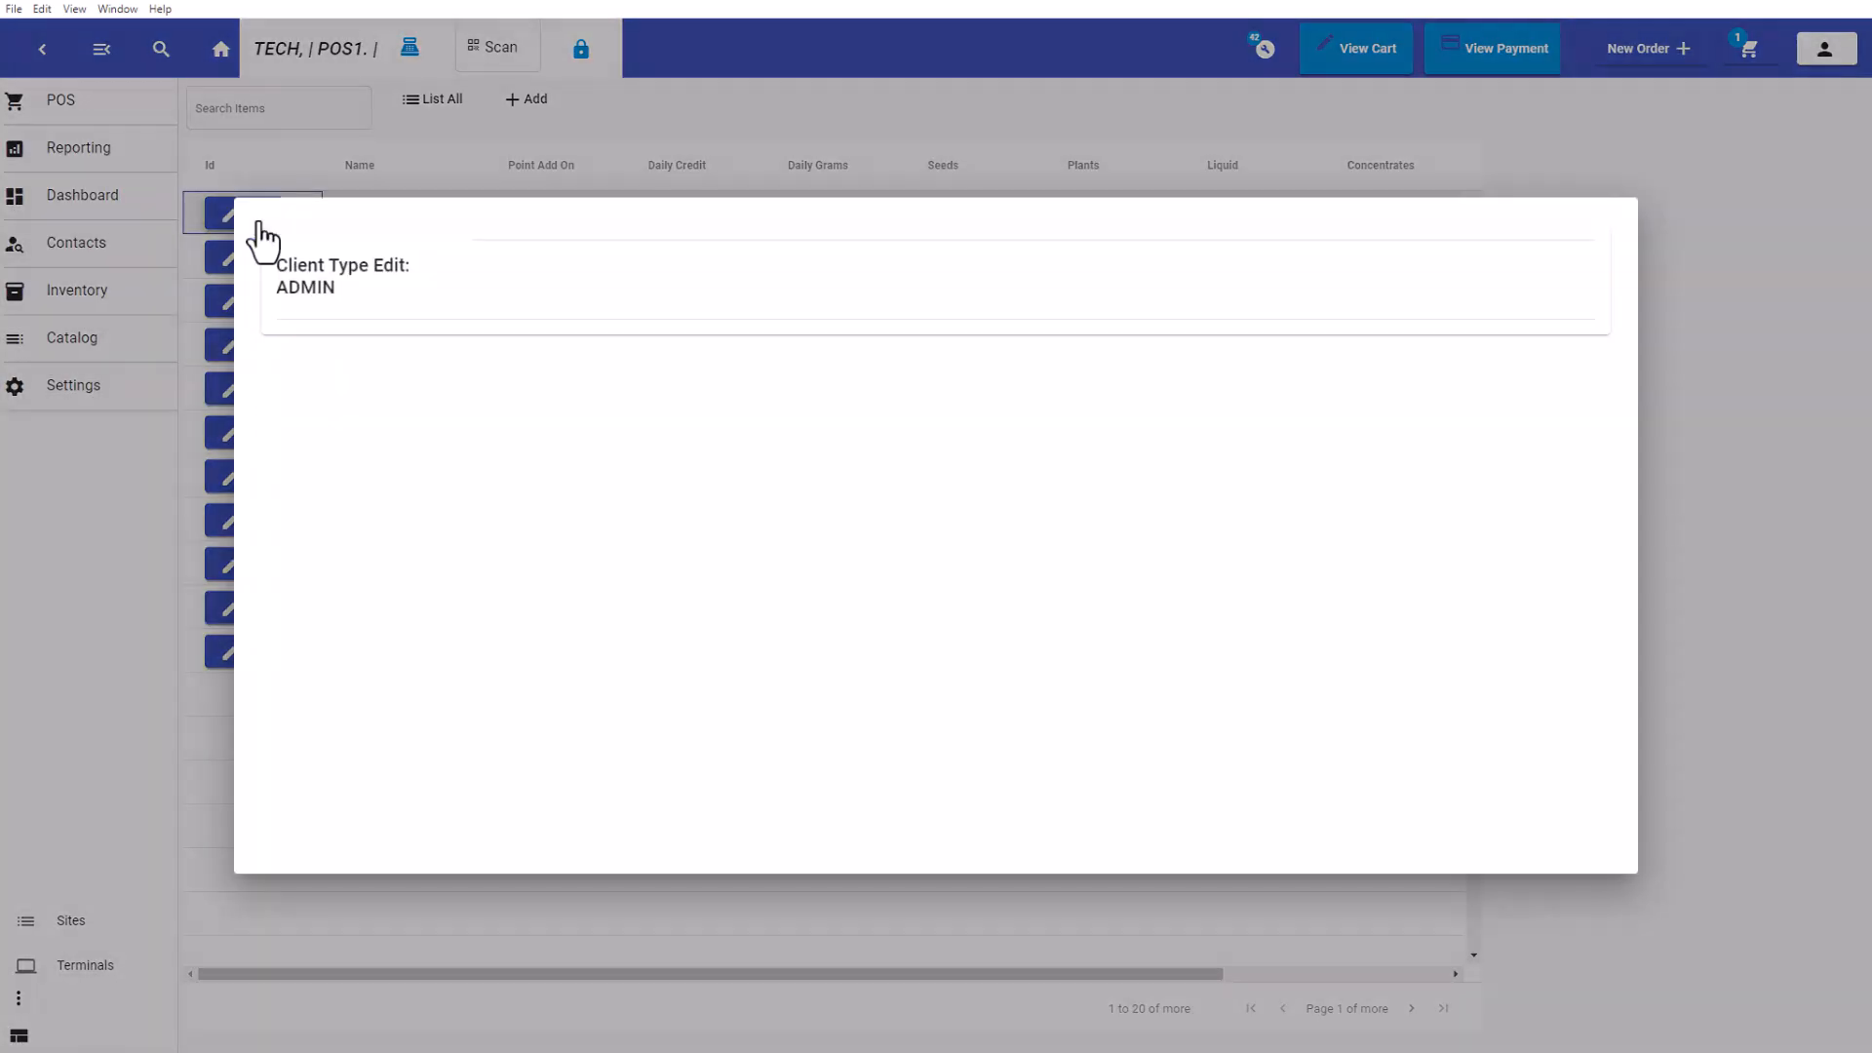
pyautogui.click(490, 361)
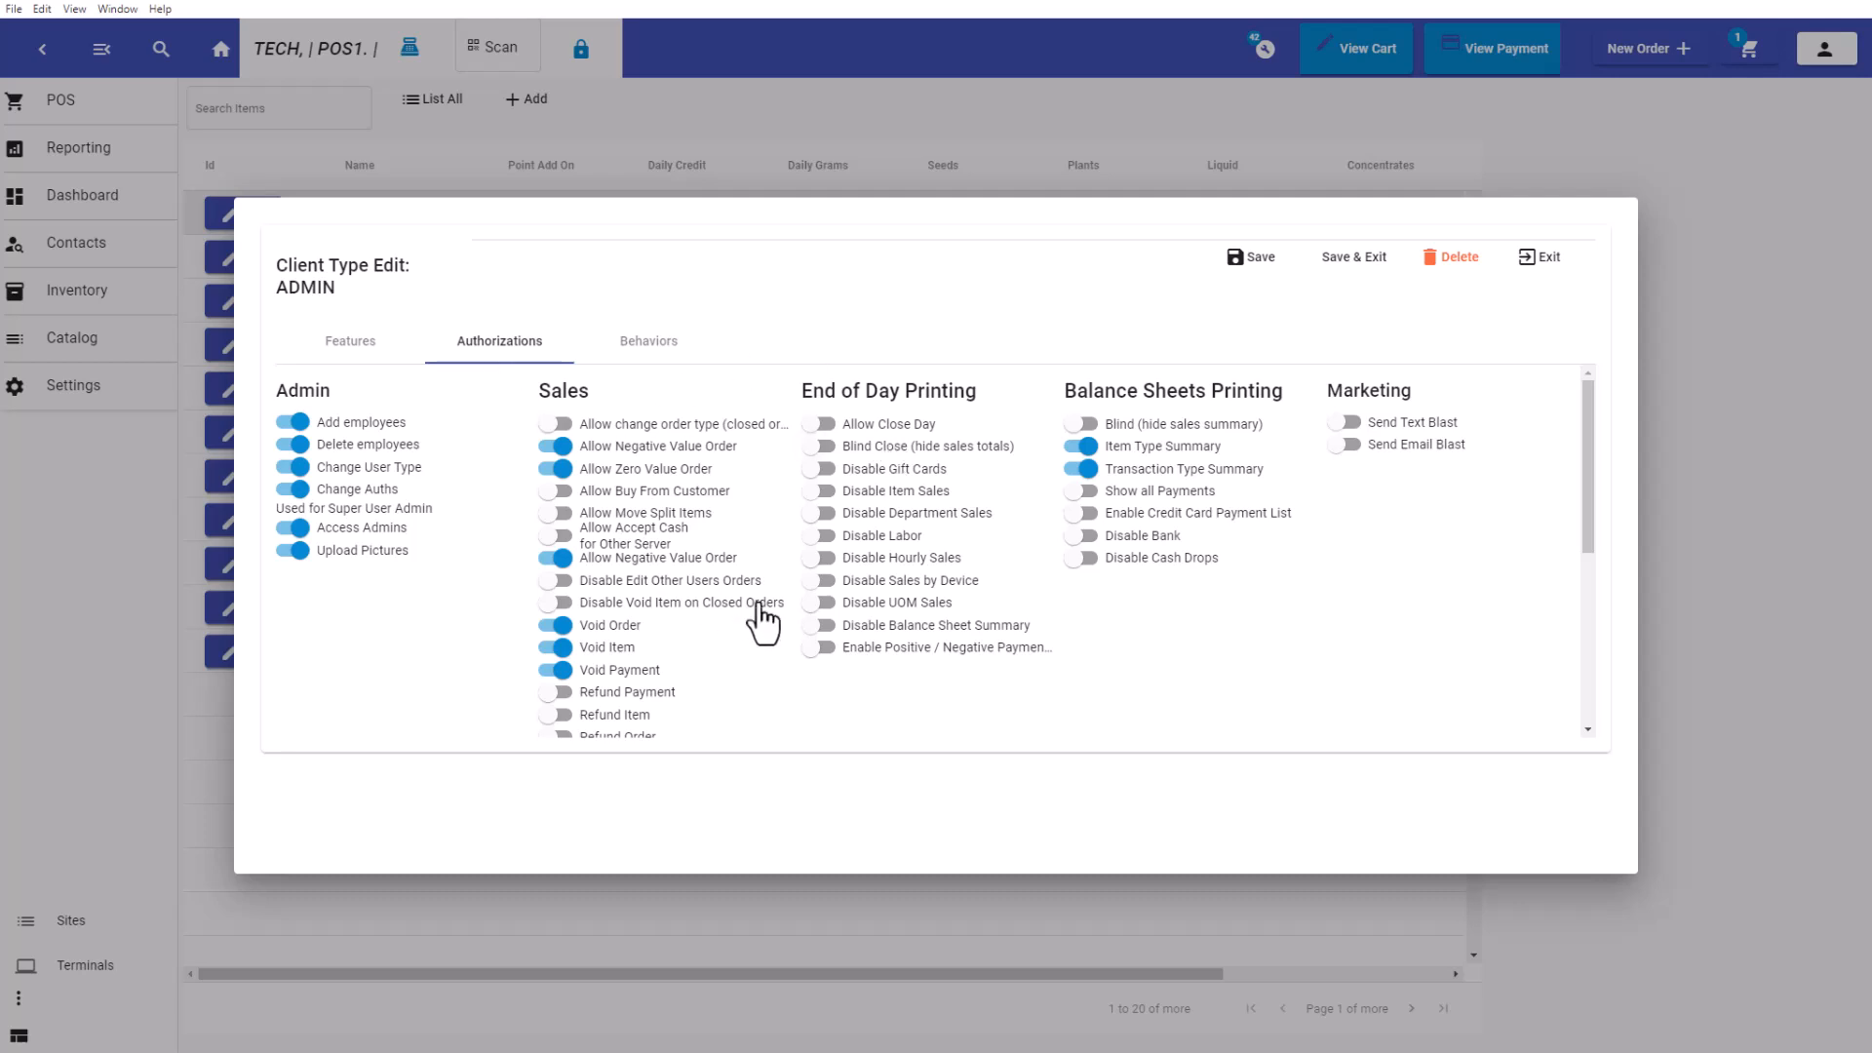
pyautogui.click(646, 369)
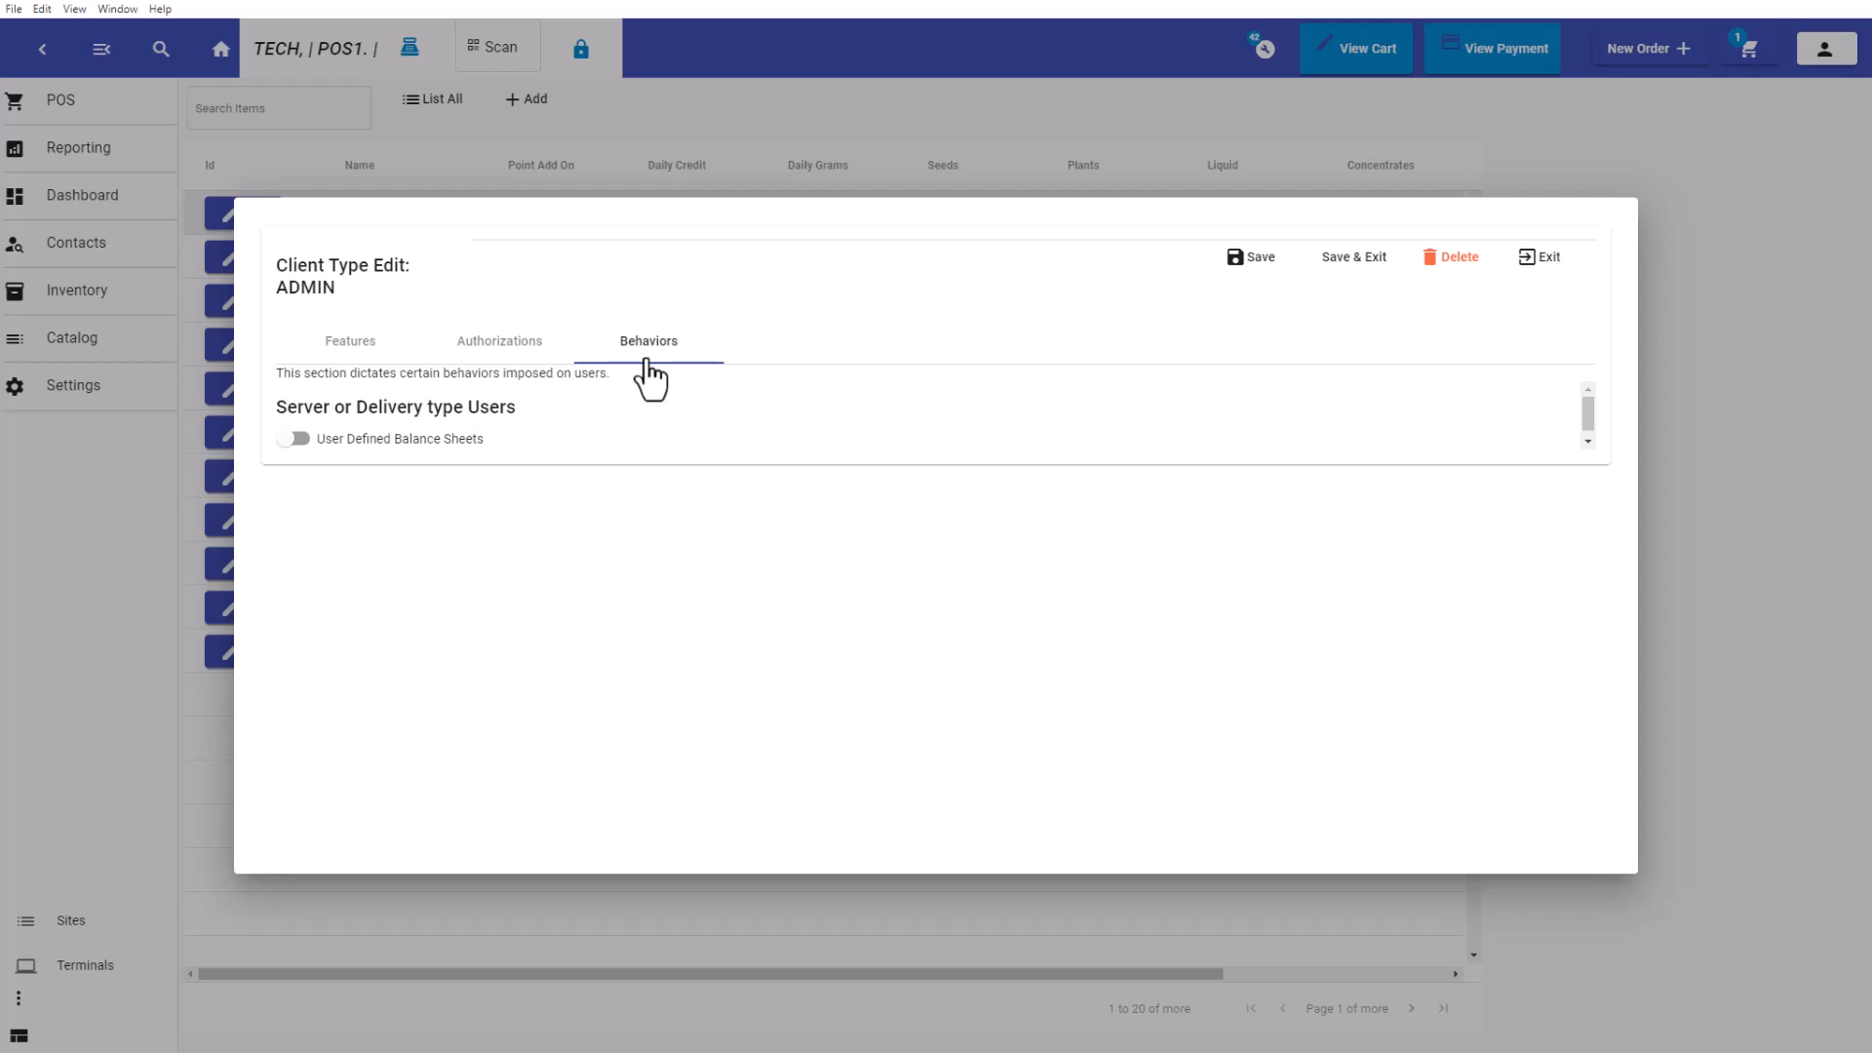
pyautogui.click(502, 353)
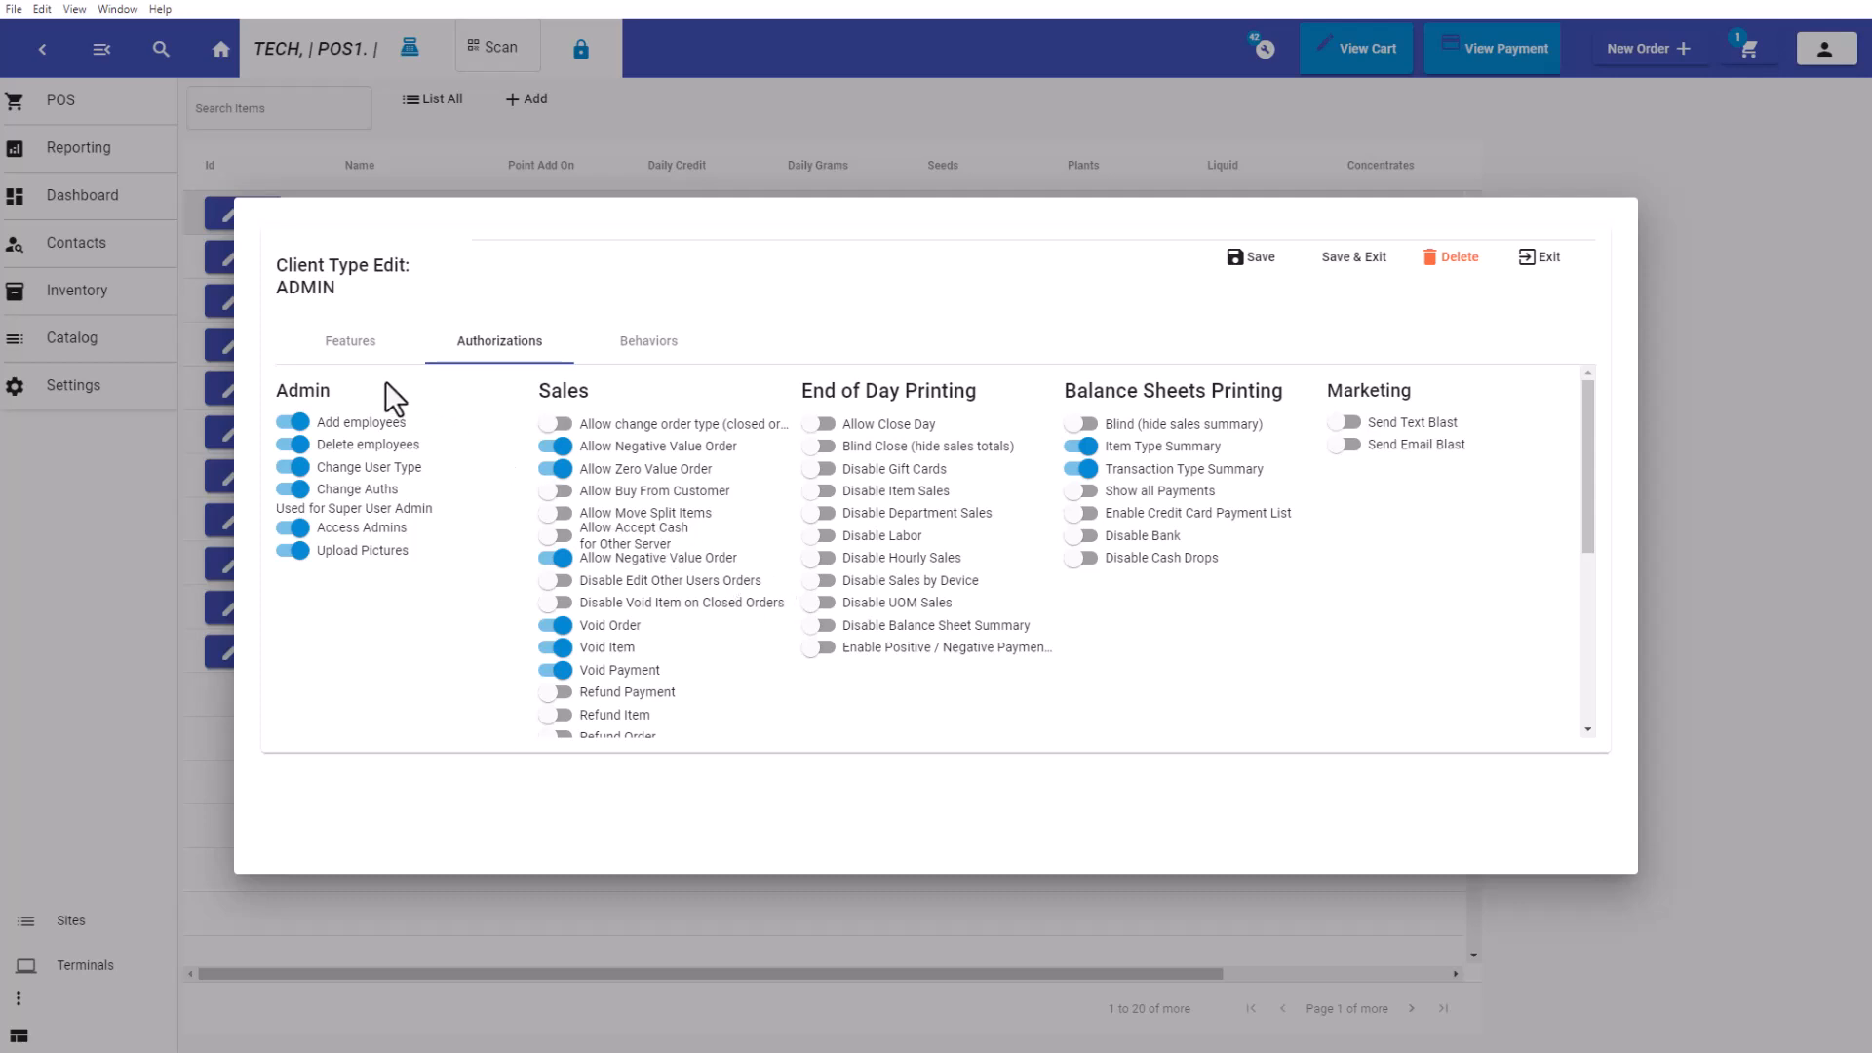
pyautogui.click(362, 357)
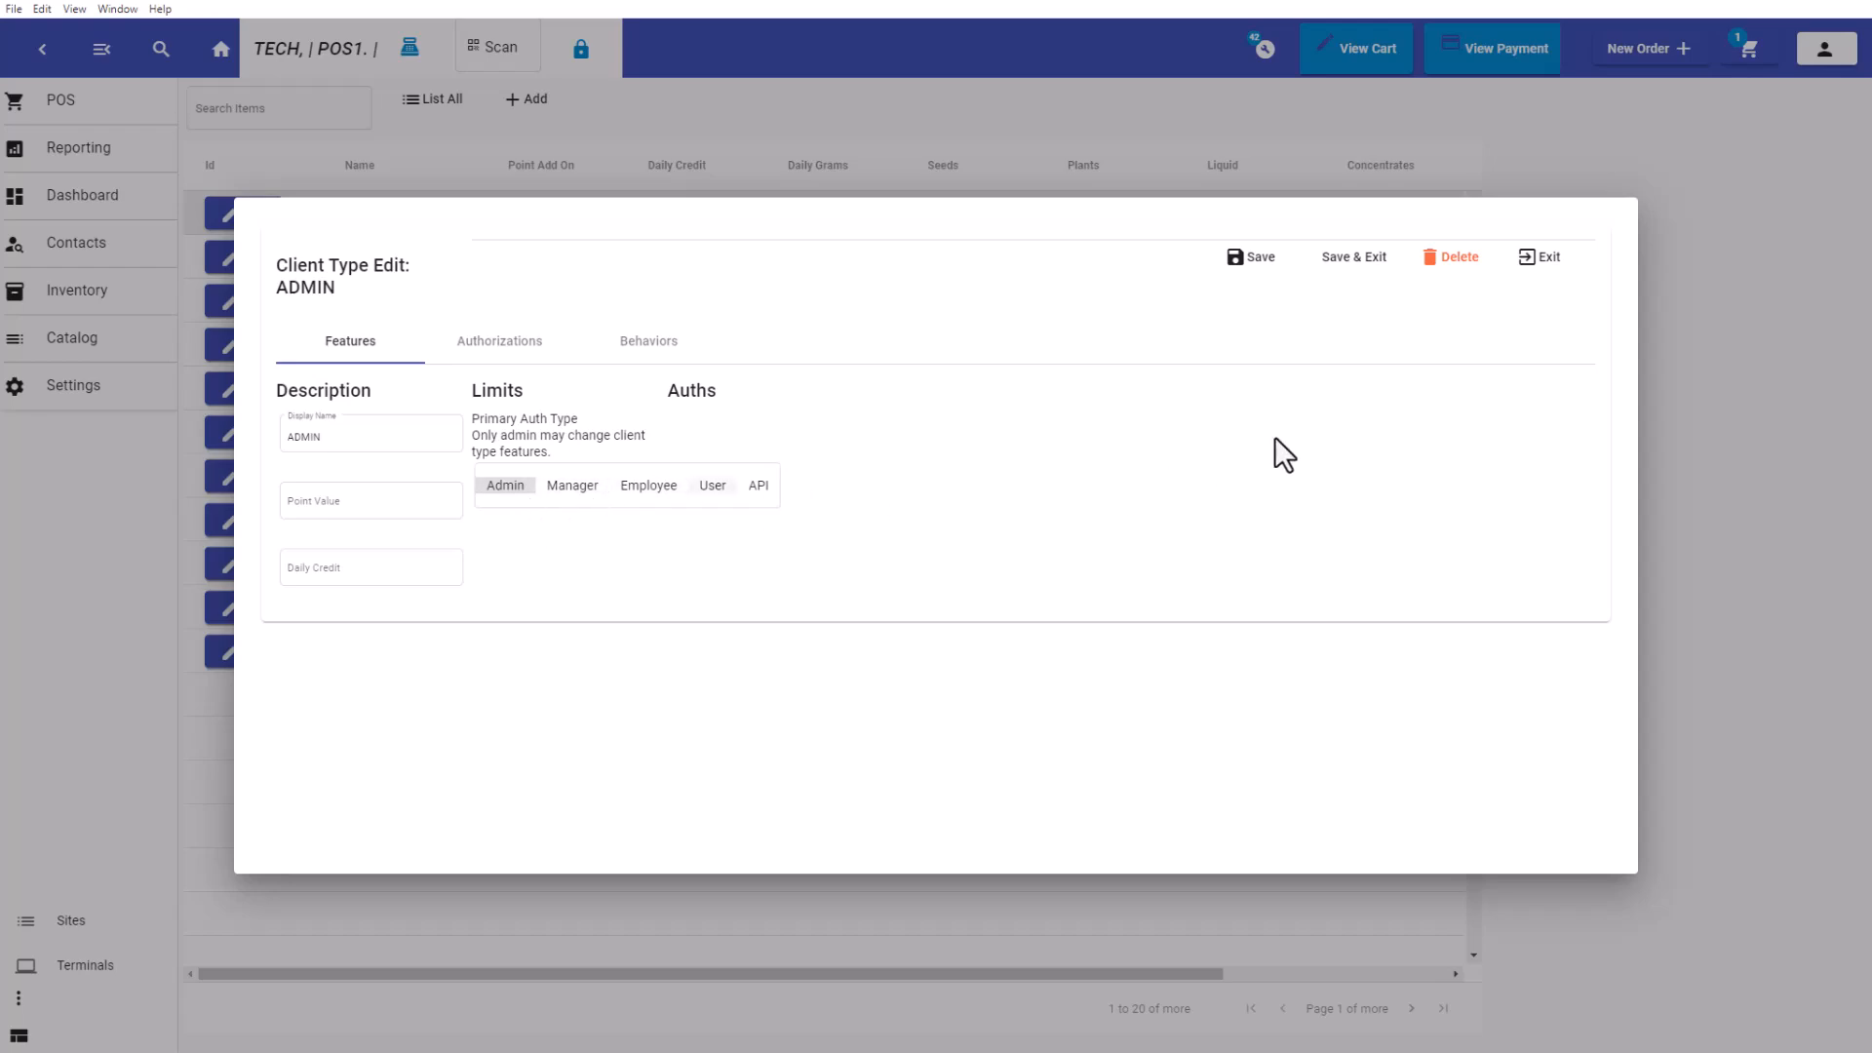
pyautogui.click(1550, 260)
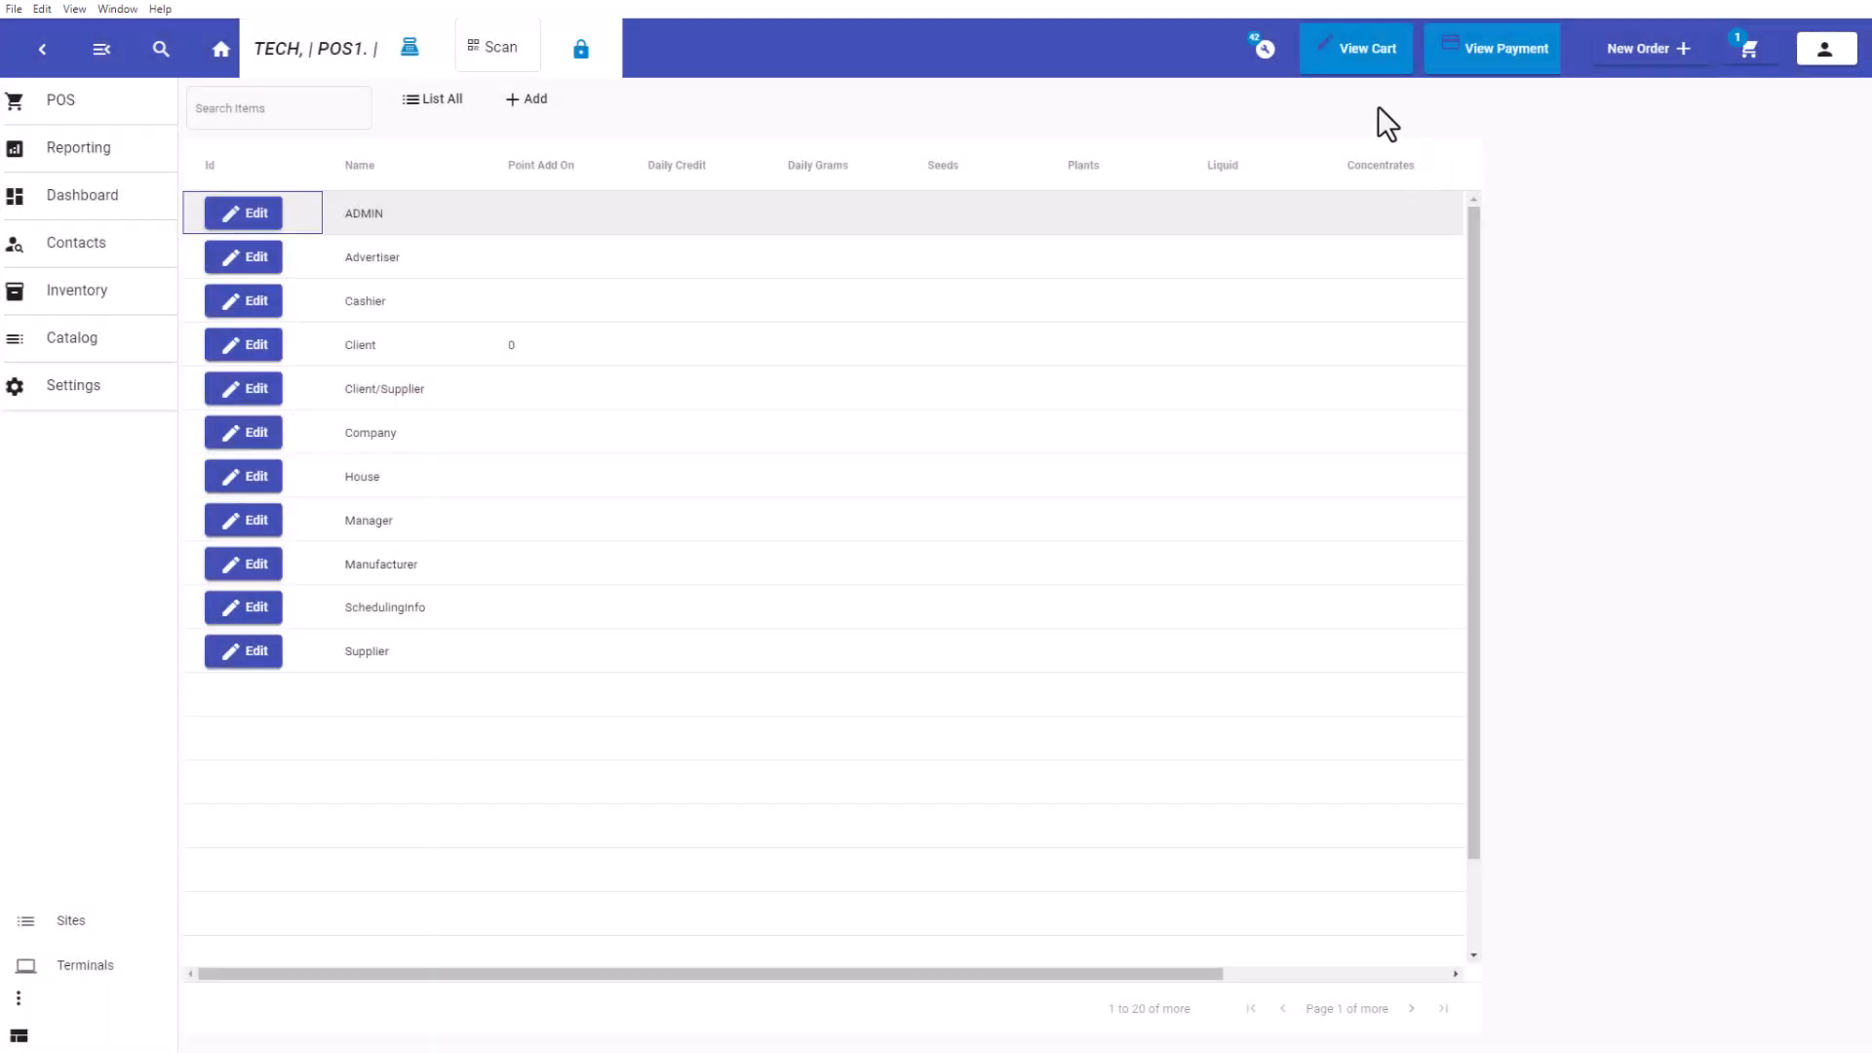
# Open the employee list from the employees item in the App Setup Guide.
pyautogui.click(1260, 54)
pyautogui.scroll(-3, 1025, 635)
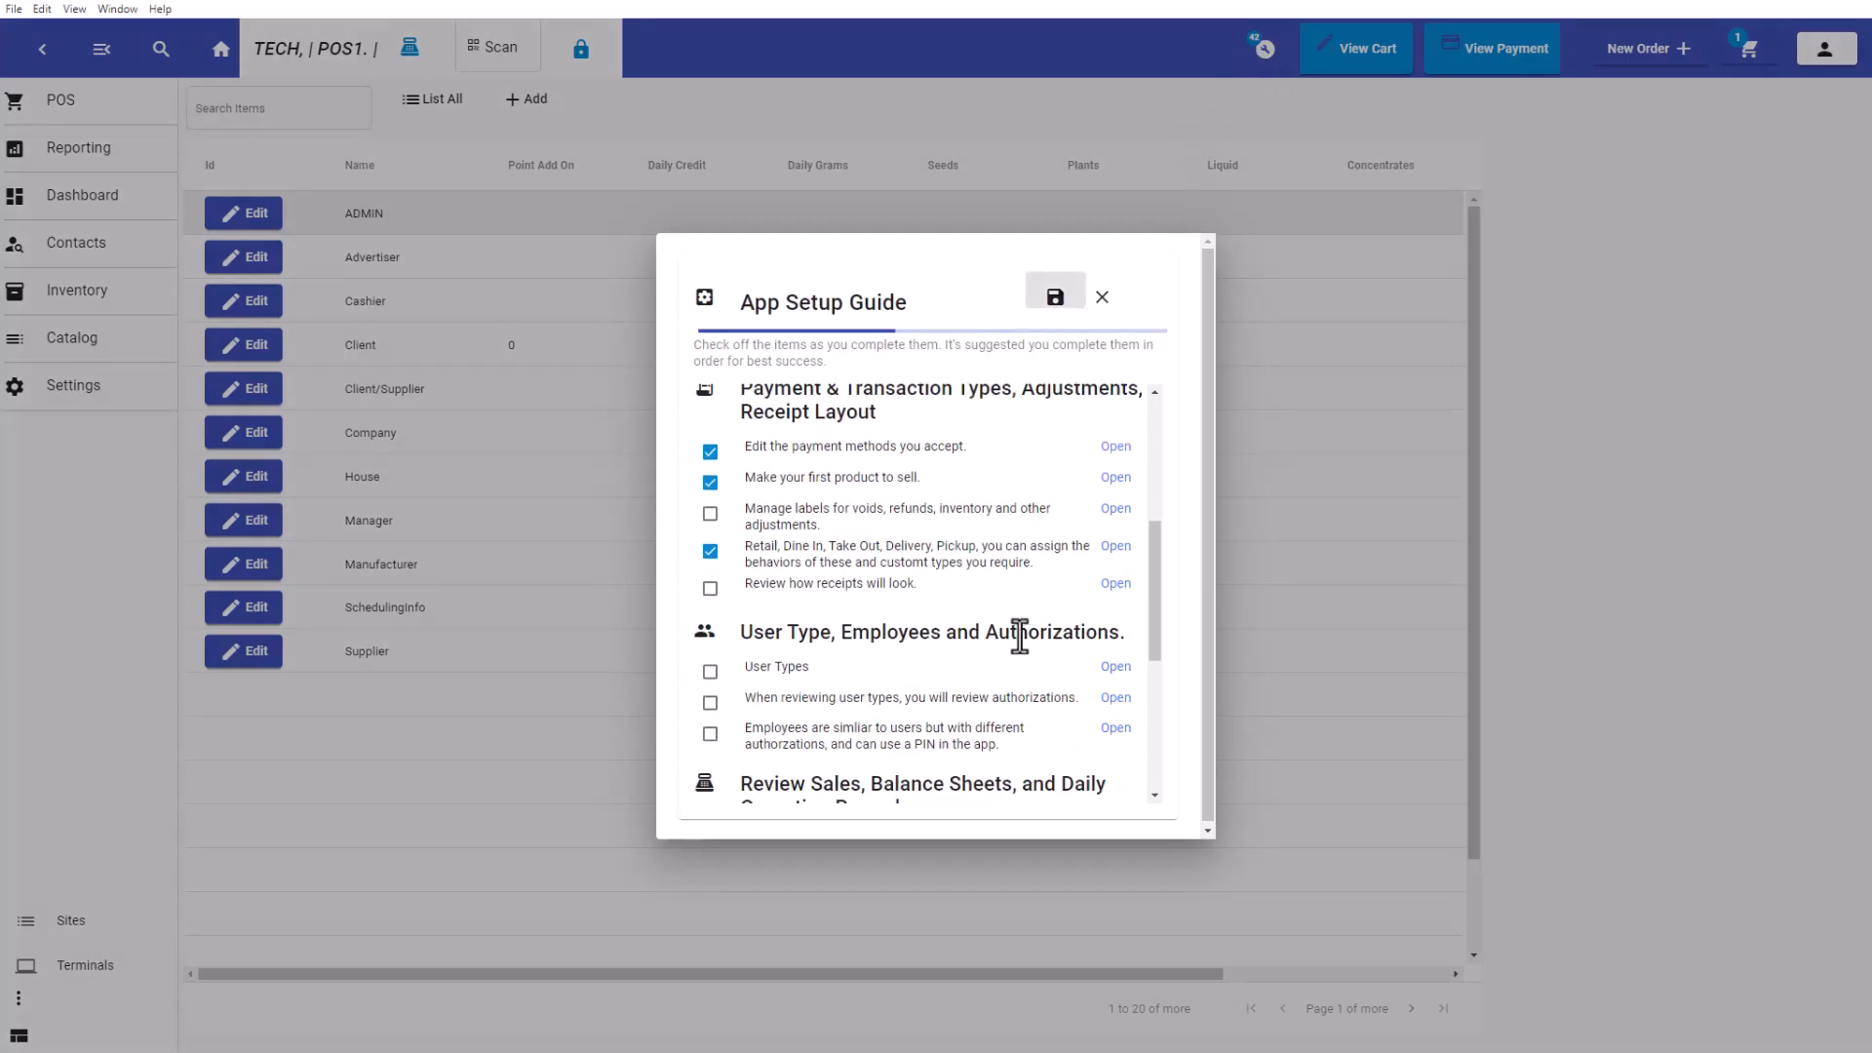
pyautogui.click(1114, 729)
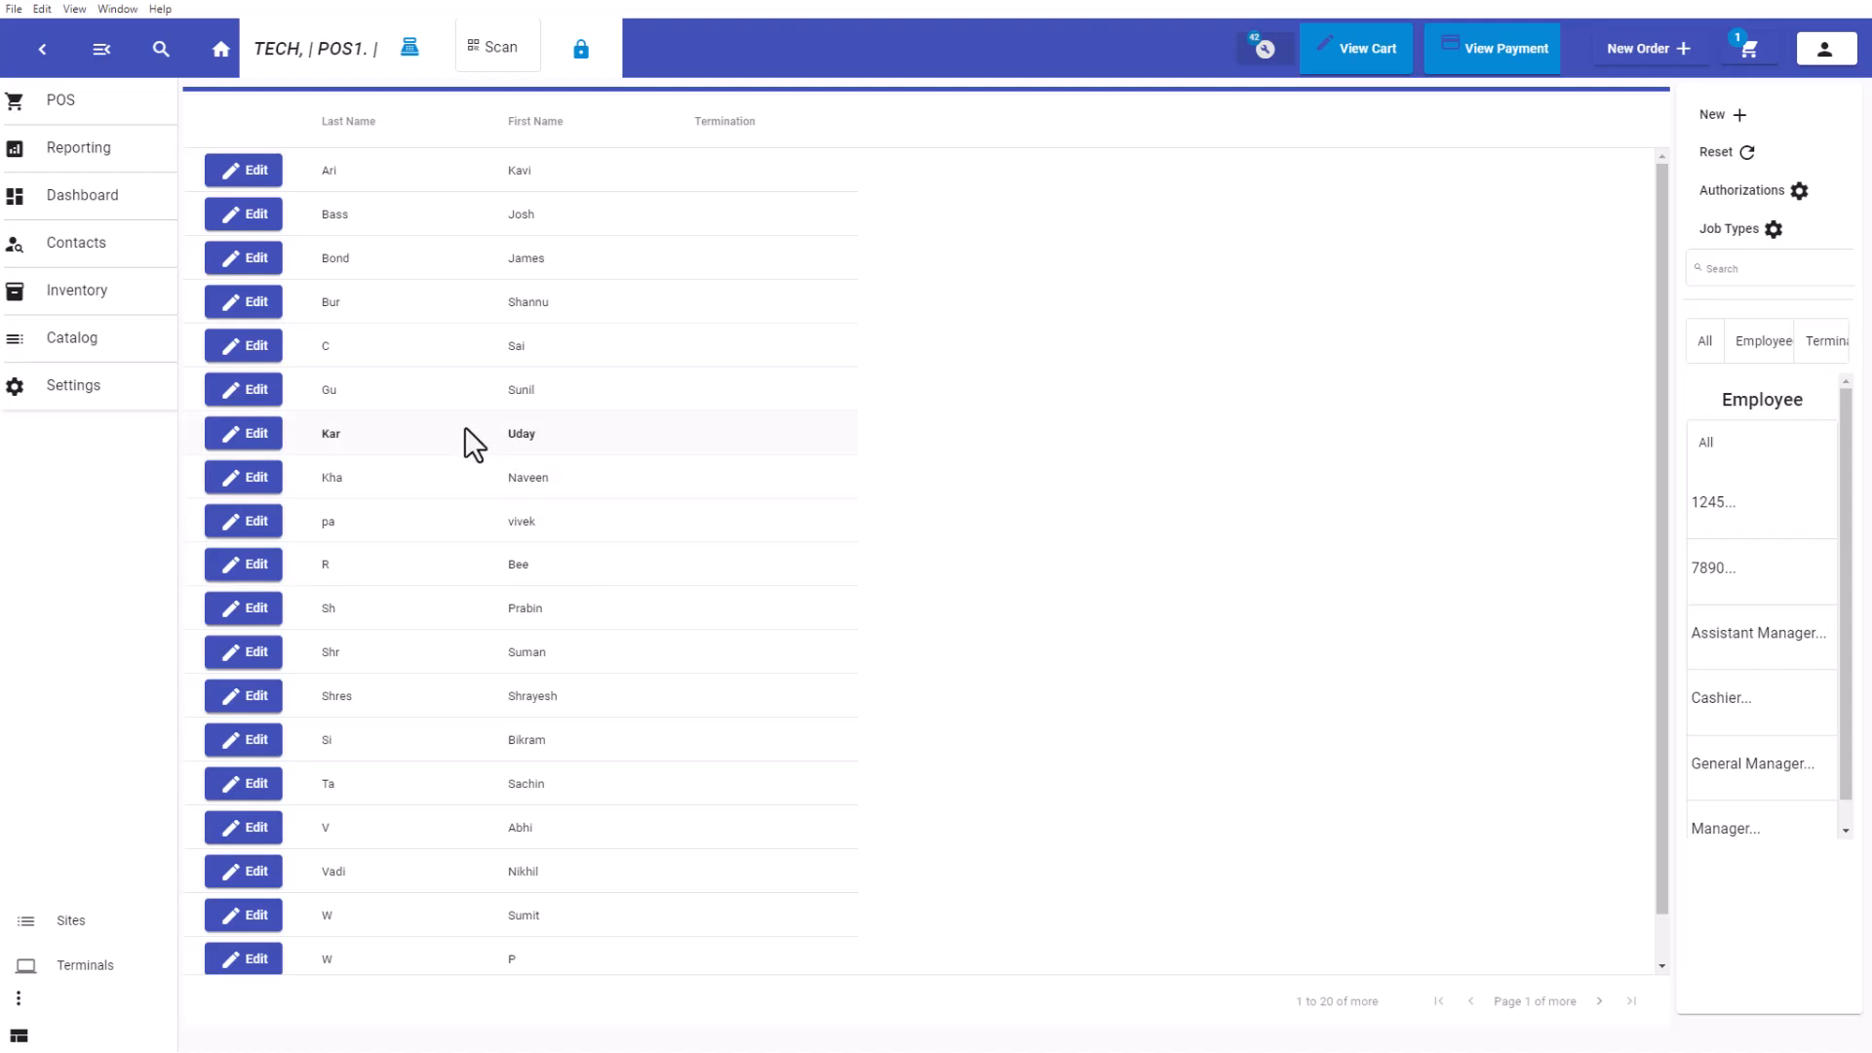
# Open the first listed employee, check the available roles, set the type to Cashier, and save and exit the record.
pyautogui.click(251, 177)
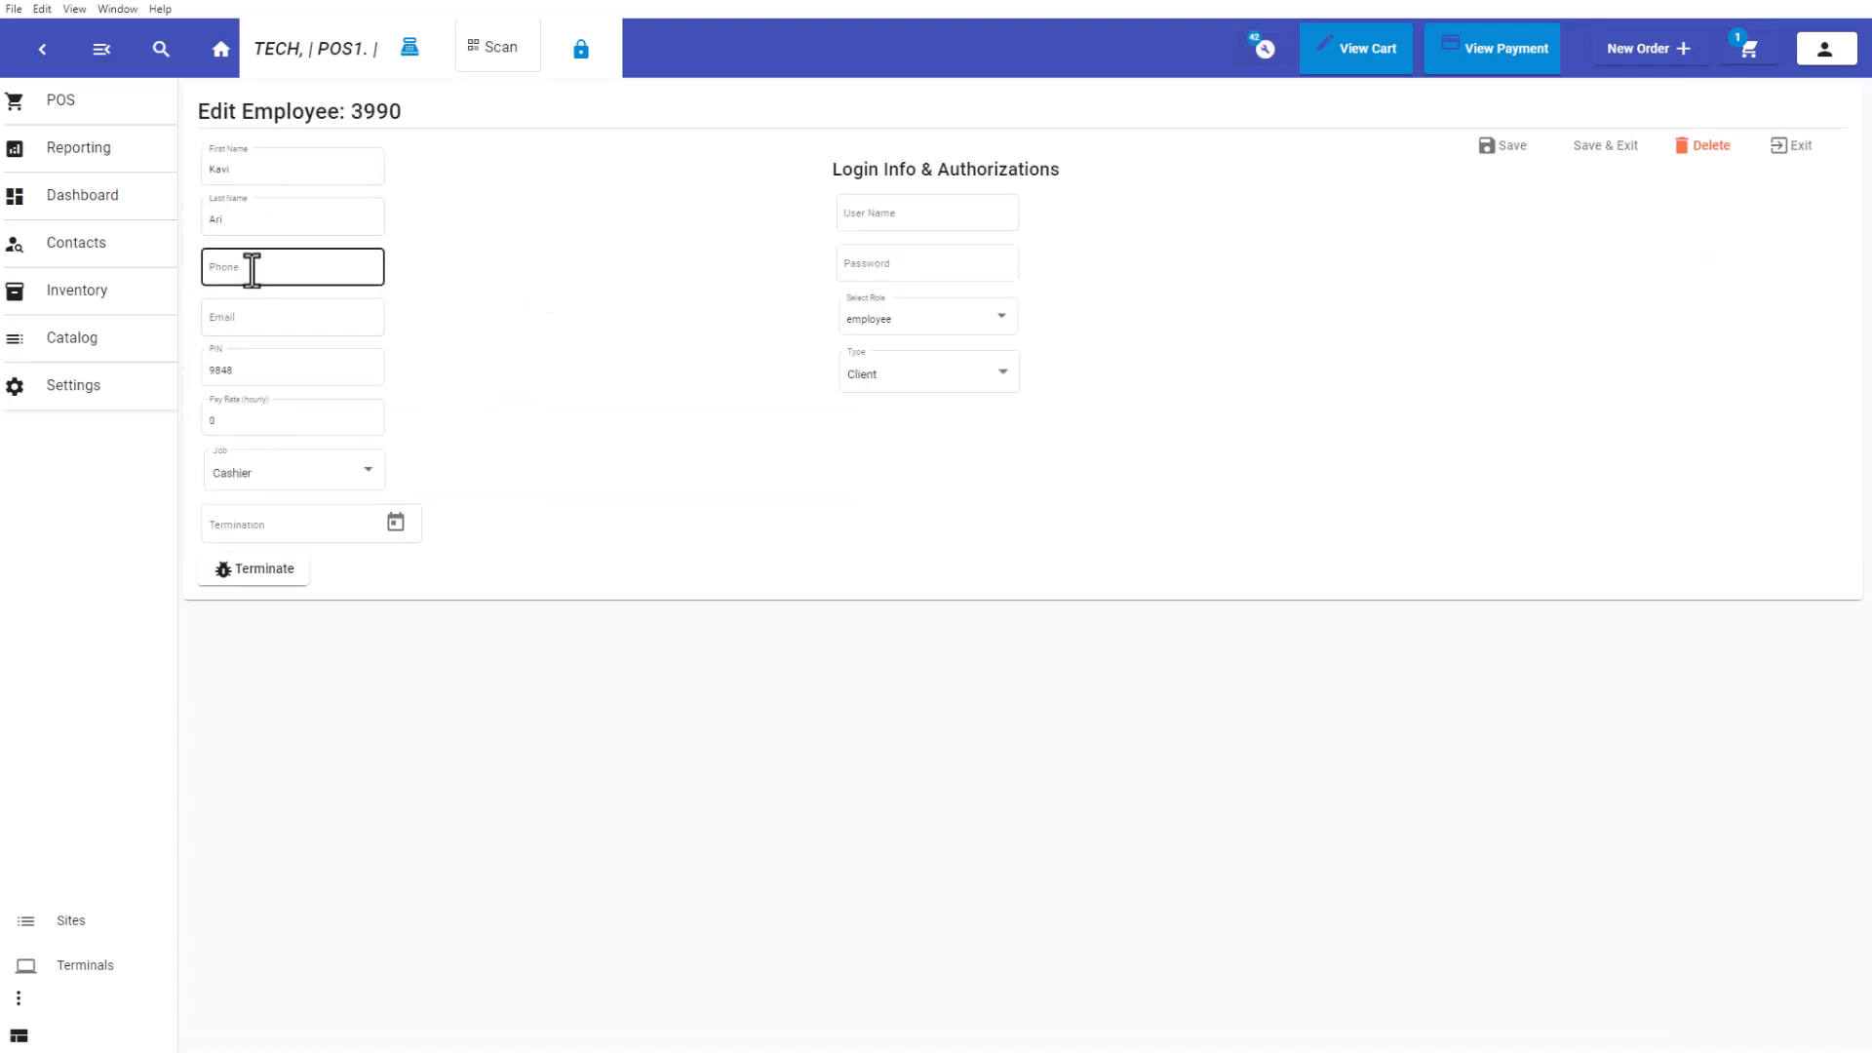
pyautogui.click(250, 374)
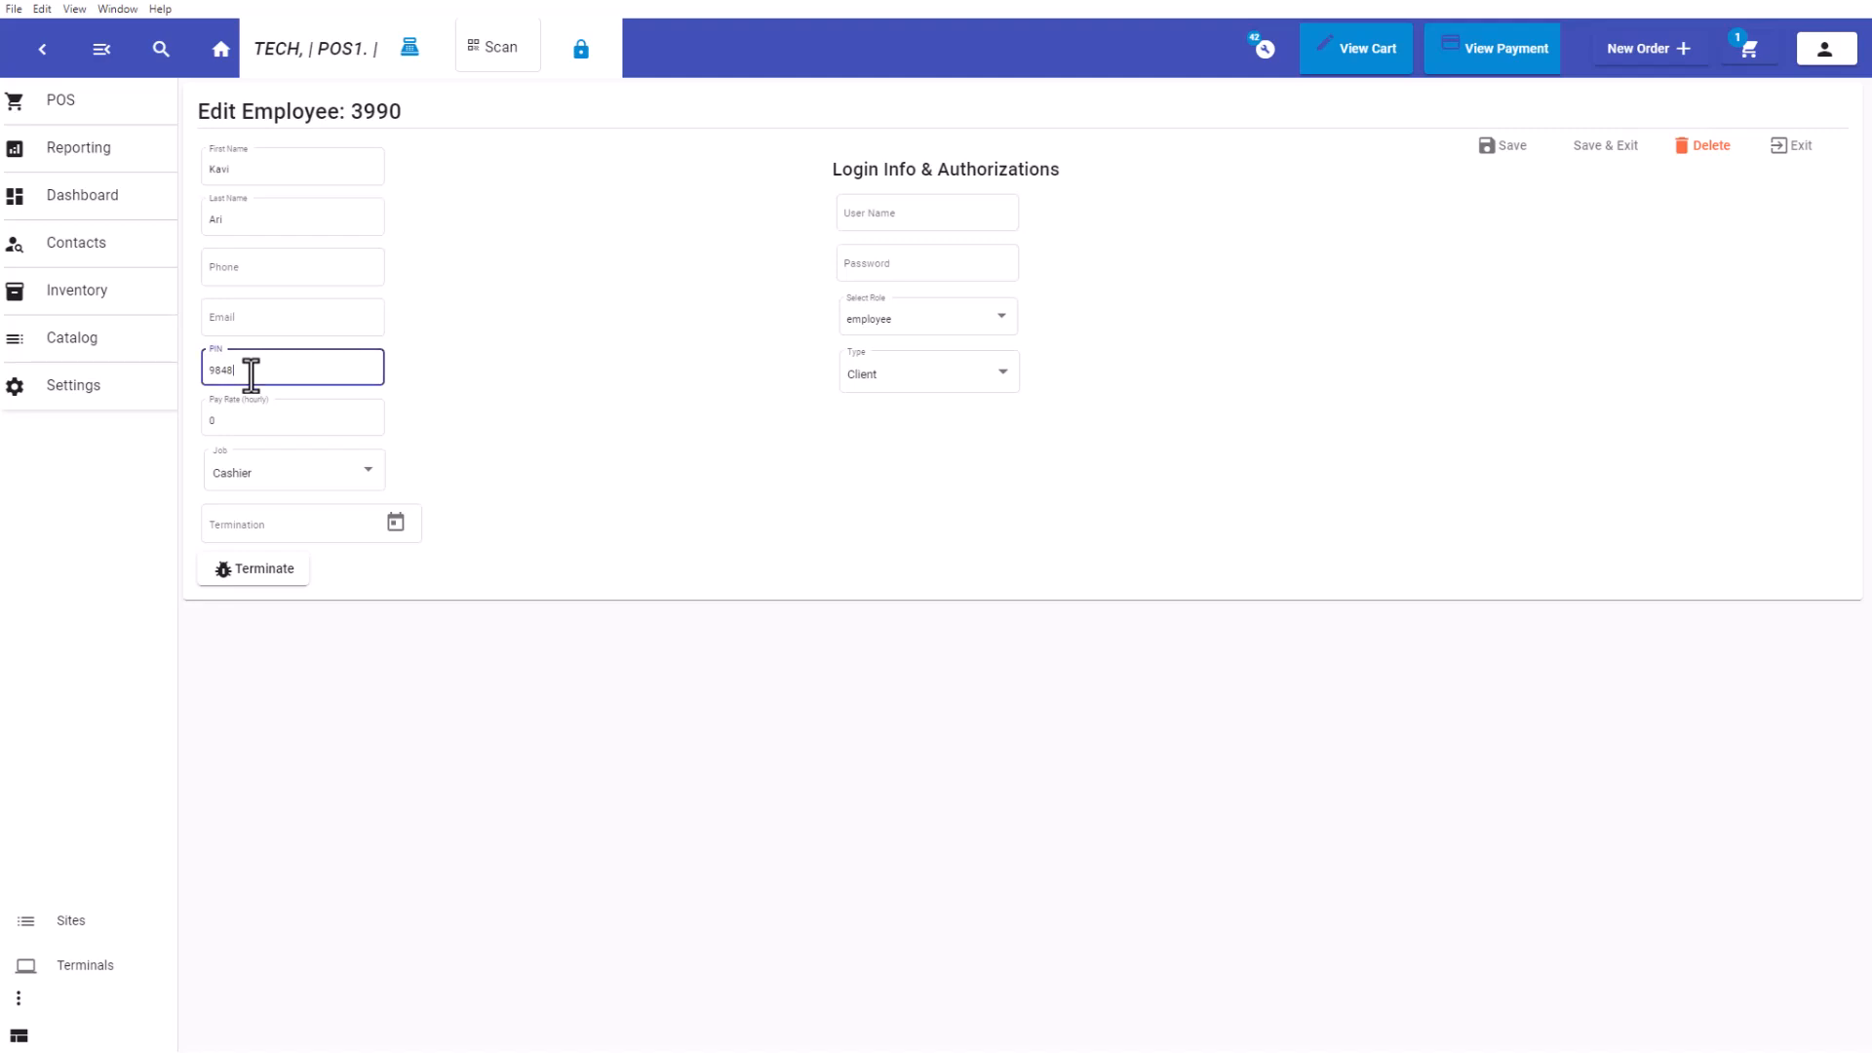
pyautogui.click(881, 336)
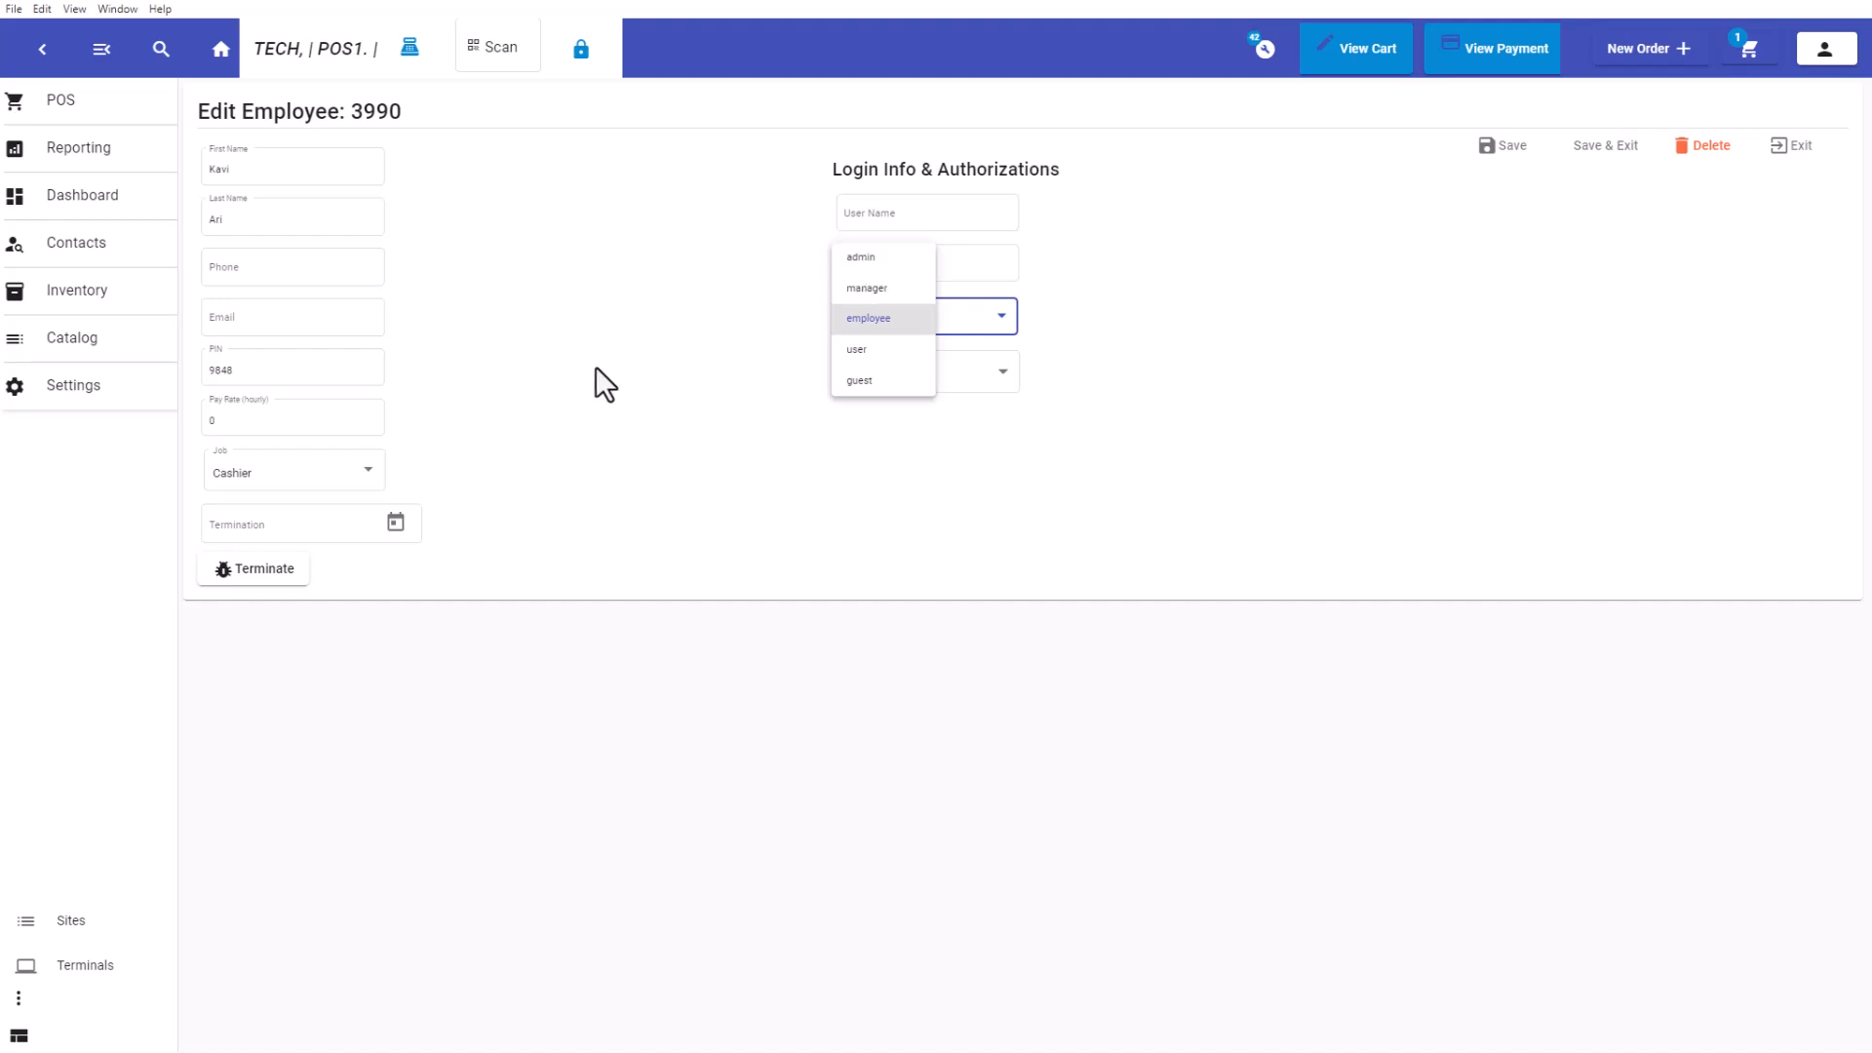
pyautogui.click(573, 383)
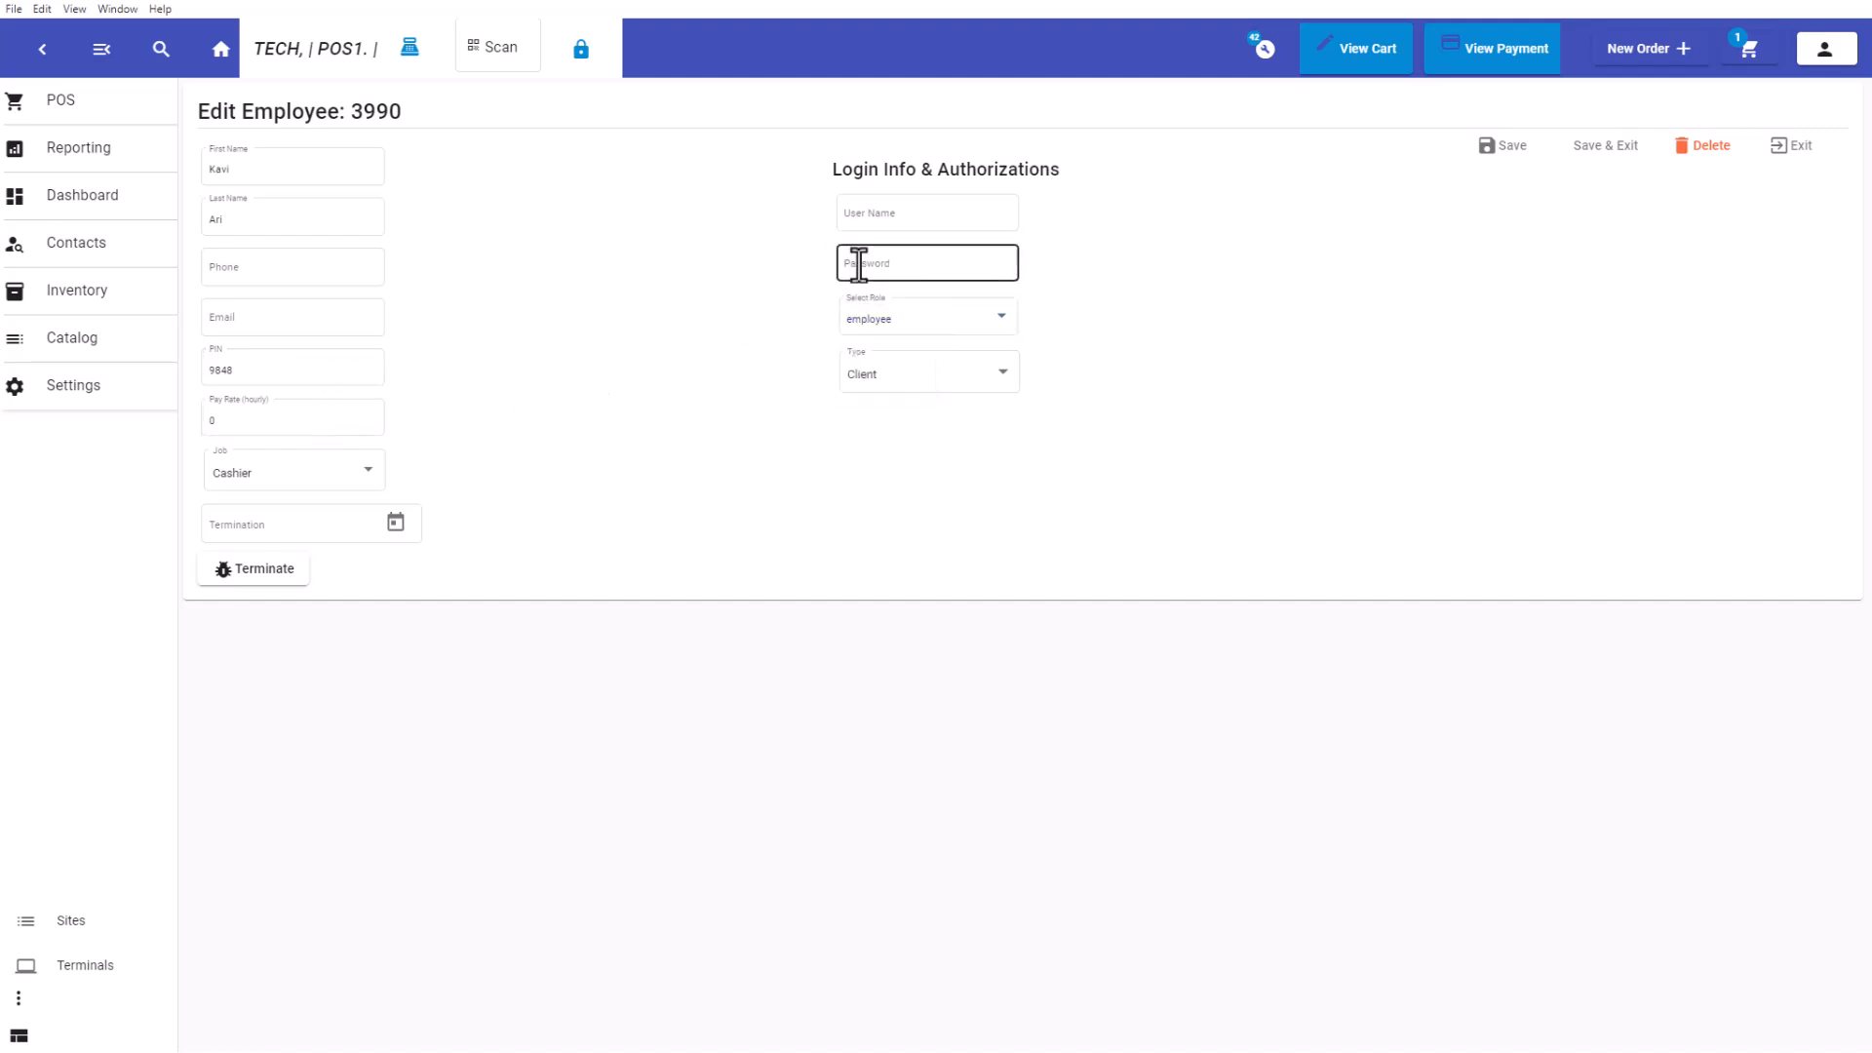
pyautogui.click(920, 390)
pyautogui.click(909, 343)
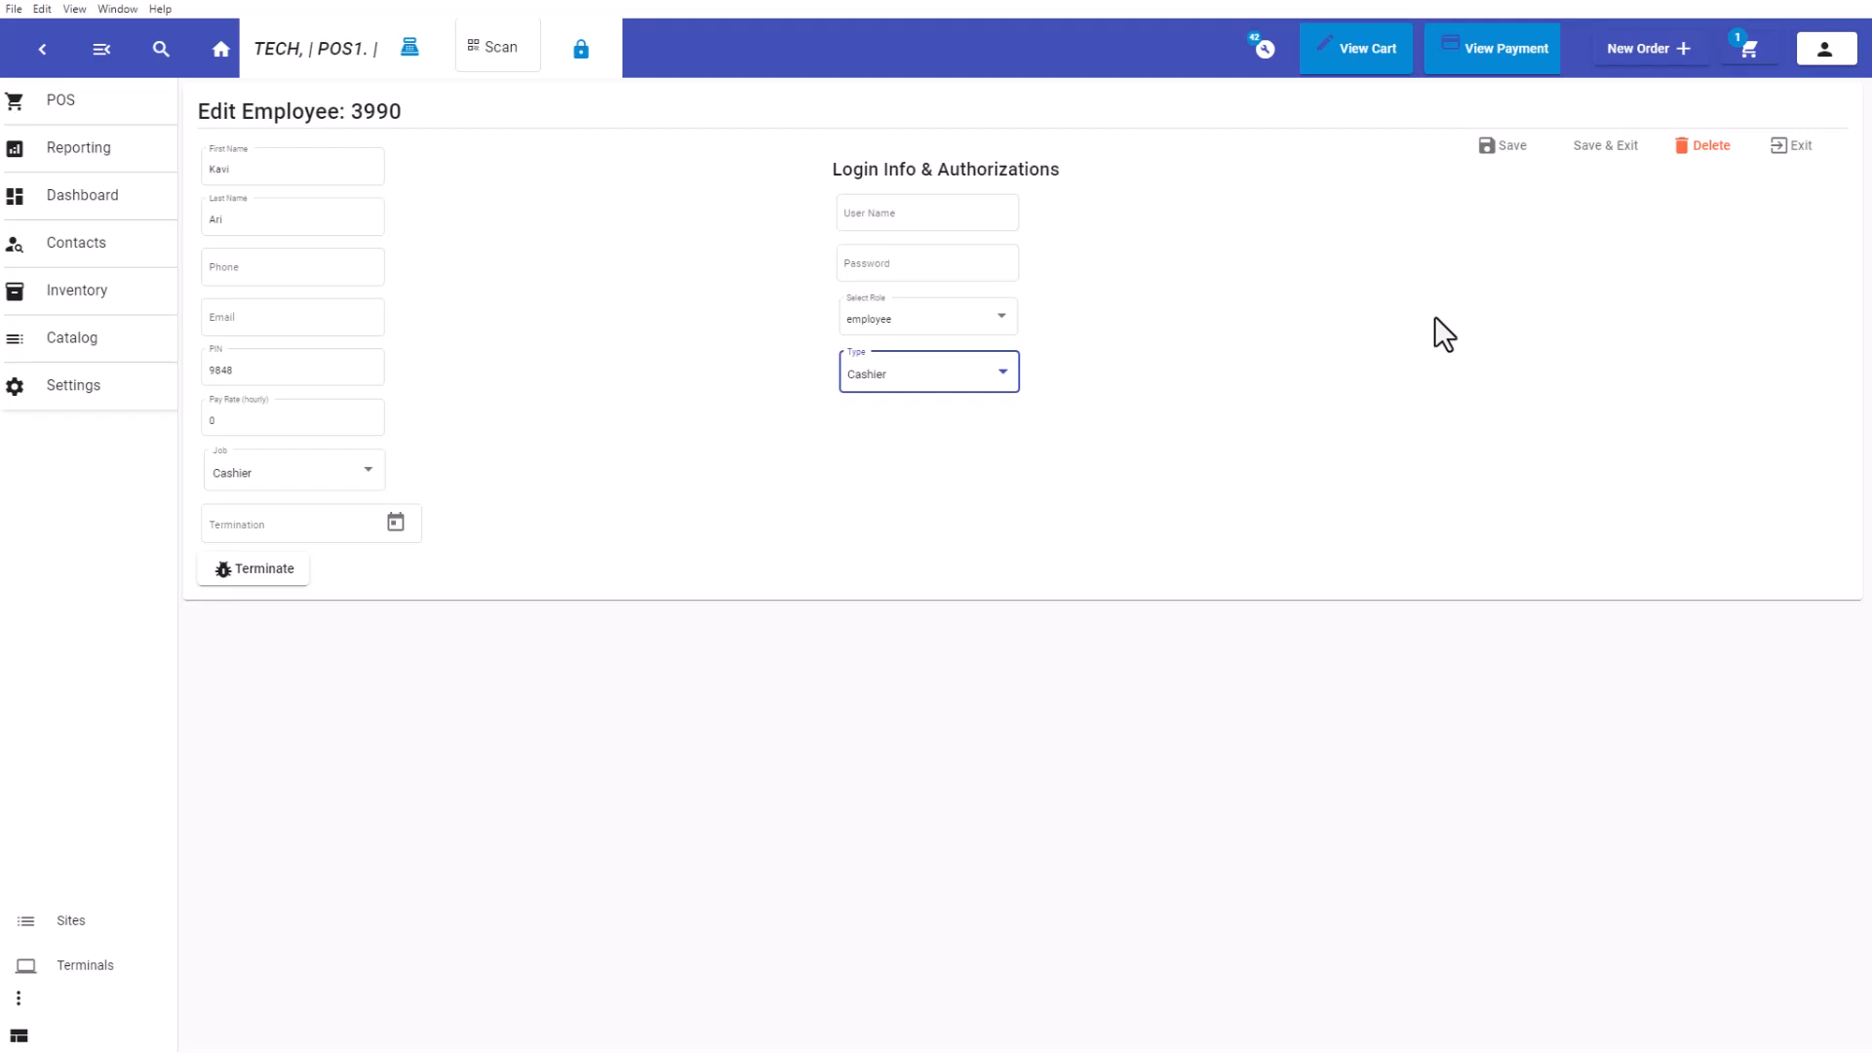
pyautogui.click(1587, 157)
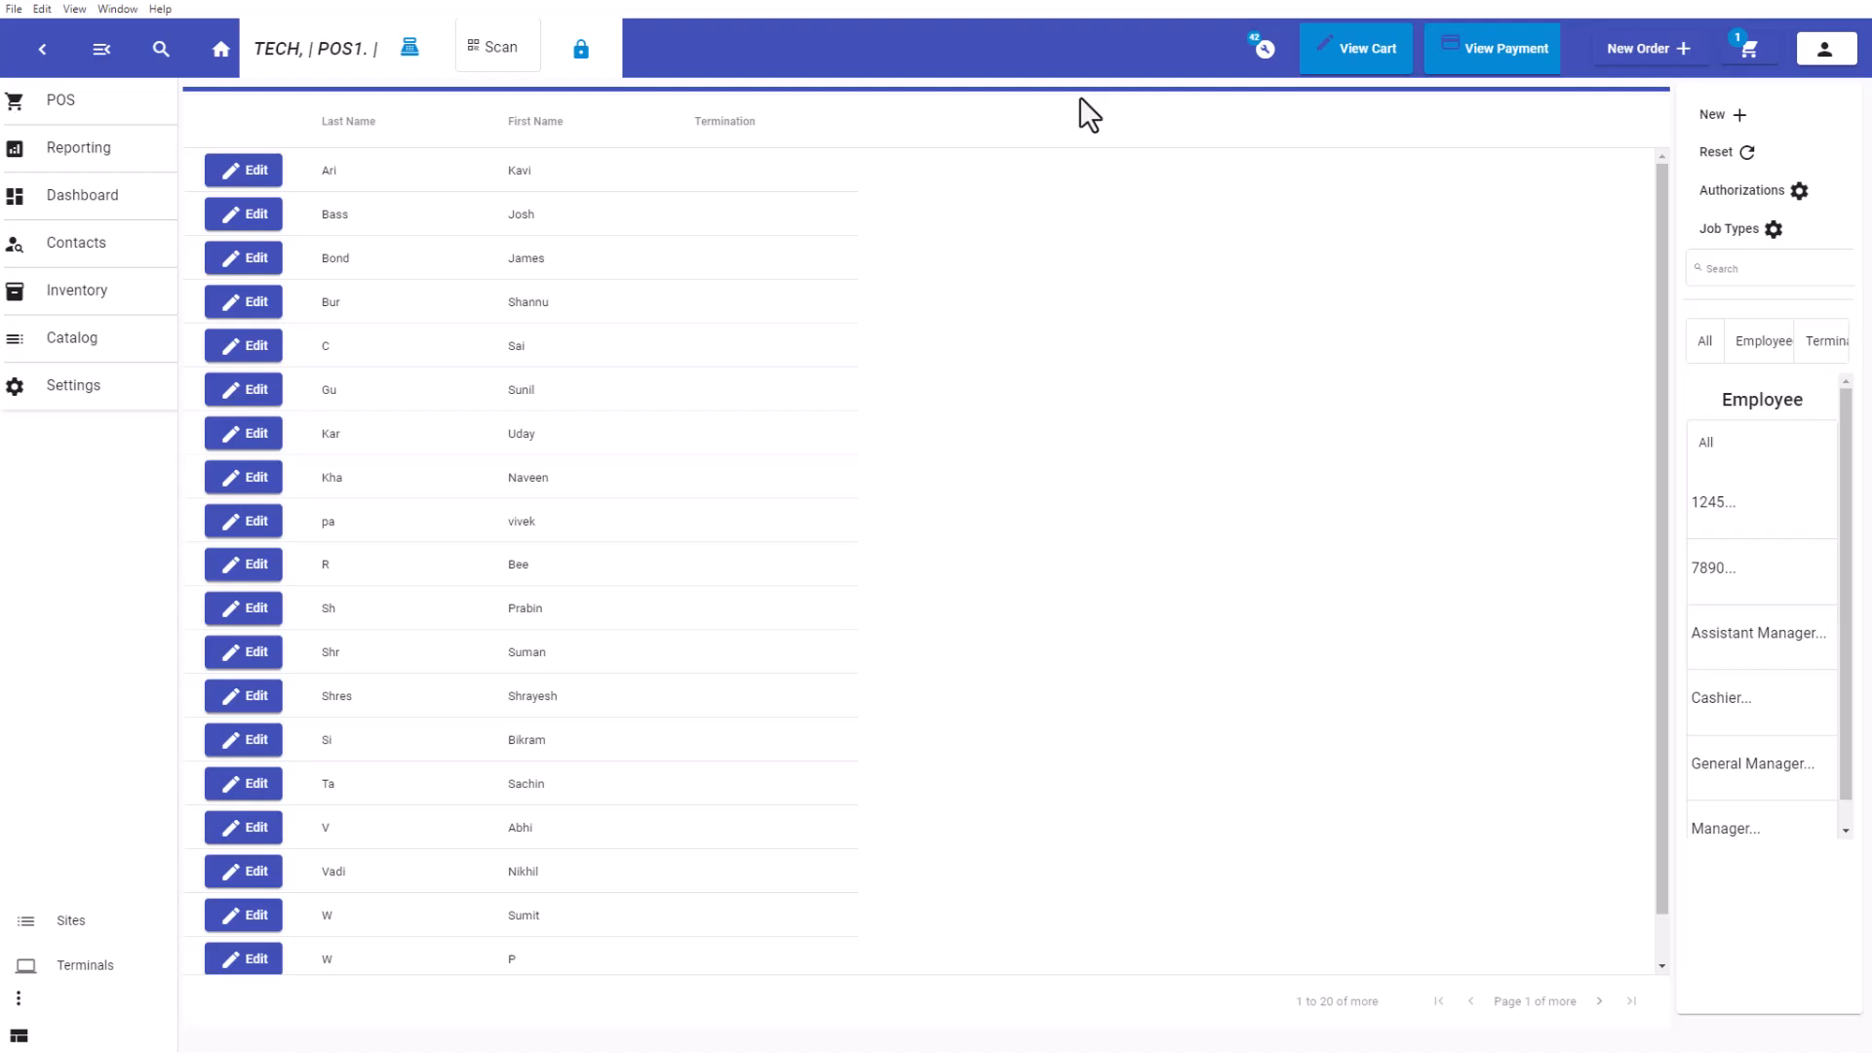
# Open the Menu Manager from the Authorizations and Access settings and show the POS menu's properties.
pyautogui.click(130, 417)
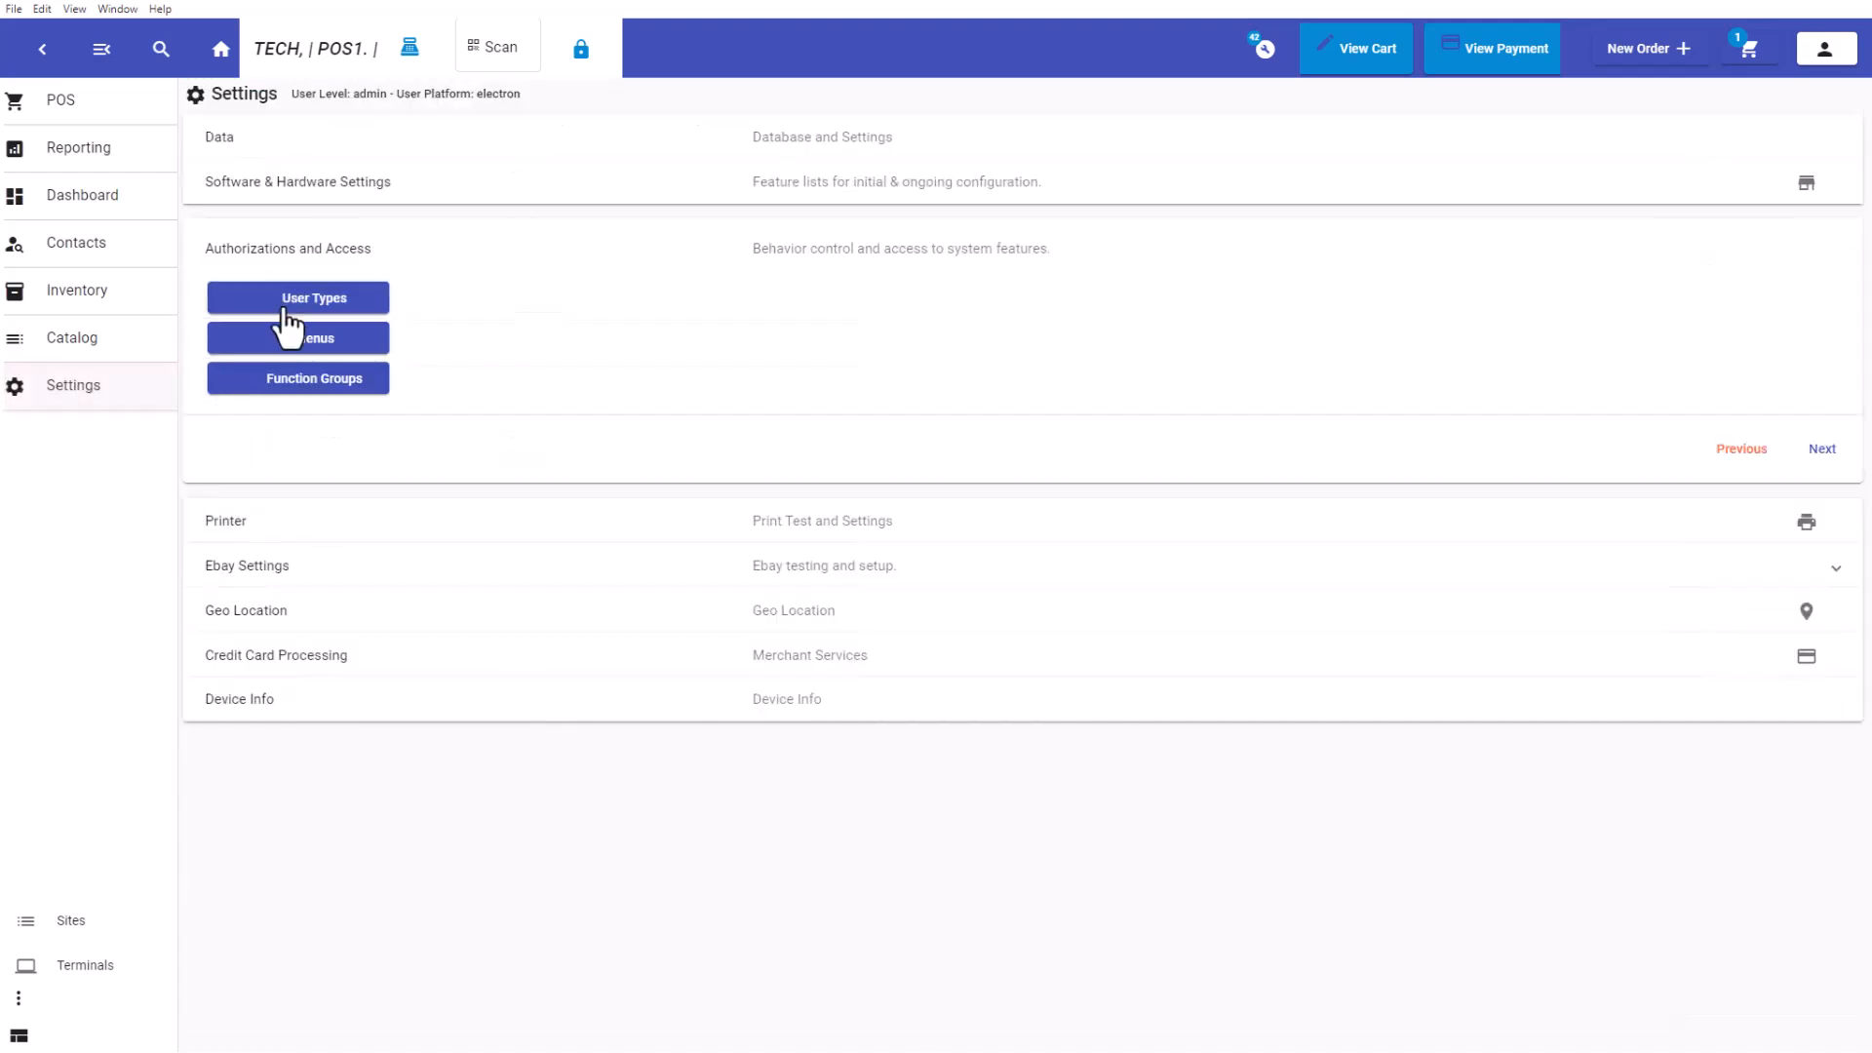
pyautogui.click(289, 336)
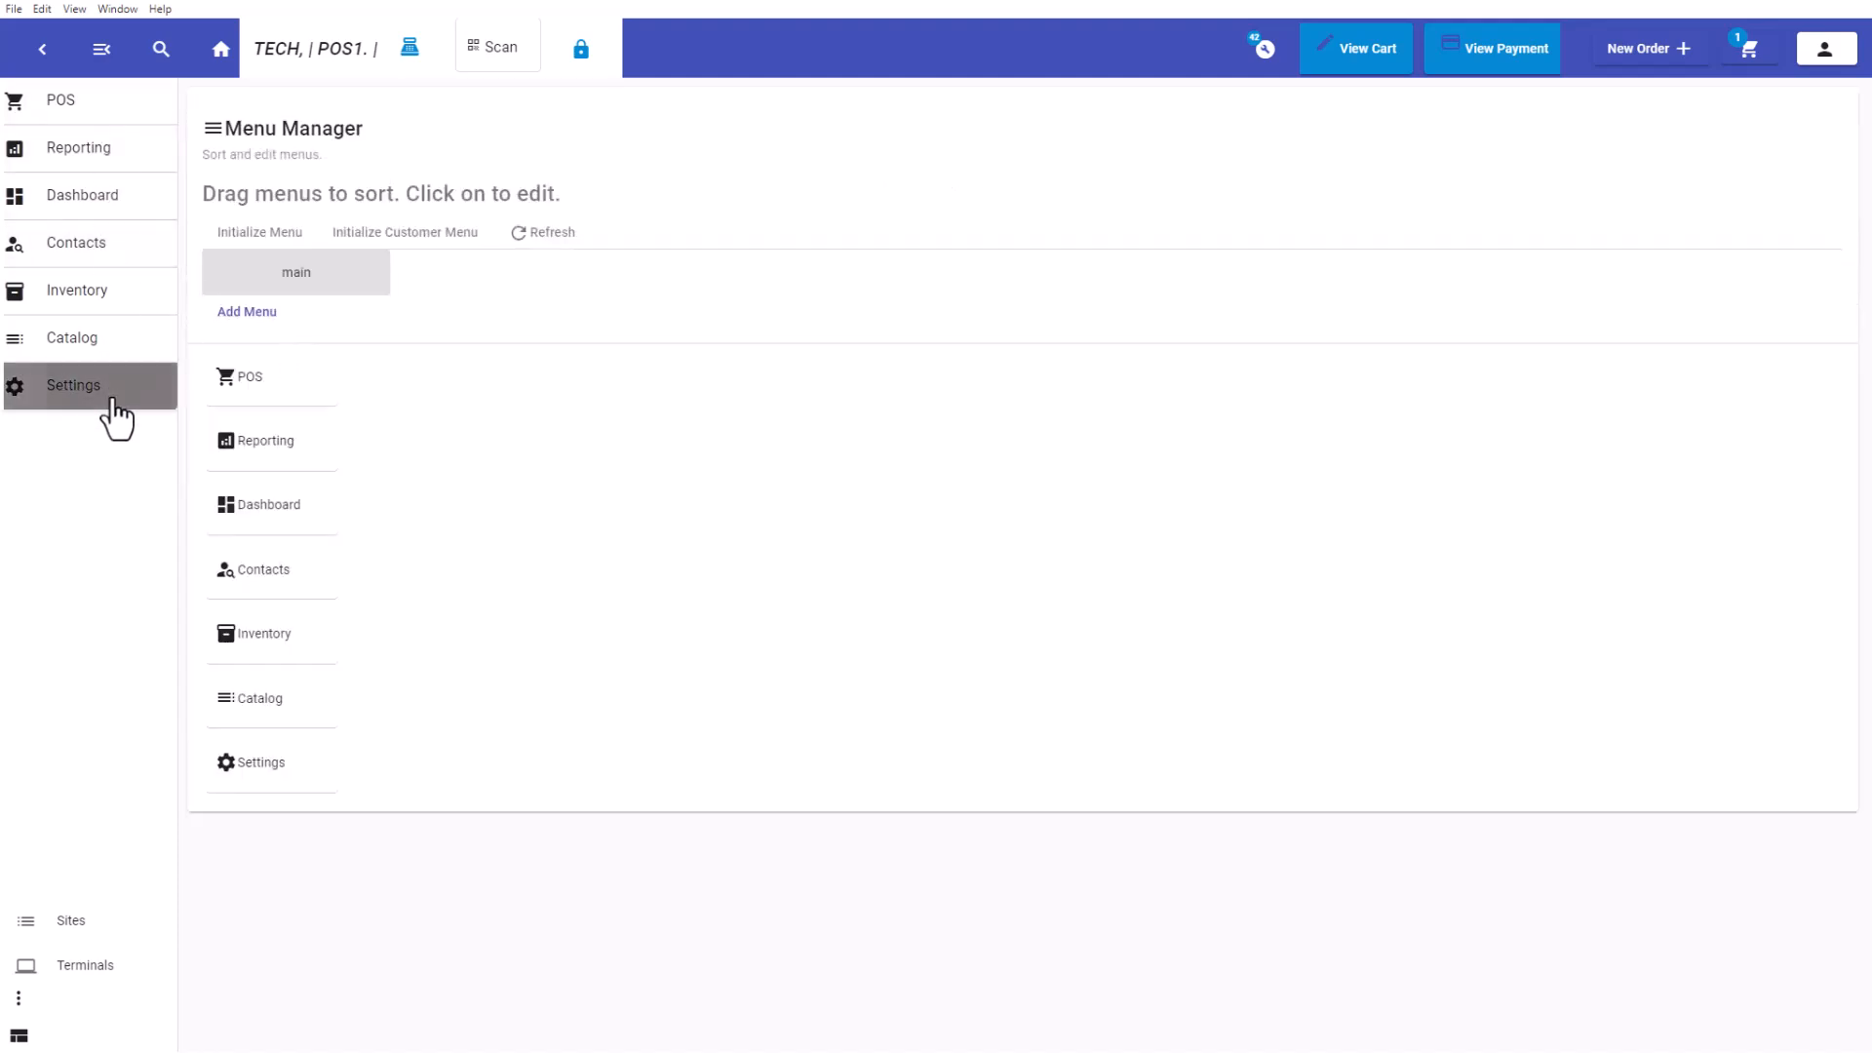
pyautogui.click(234, 380)
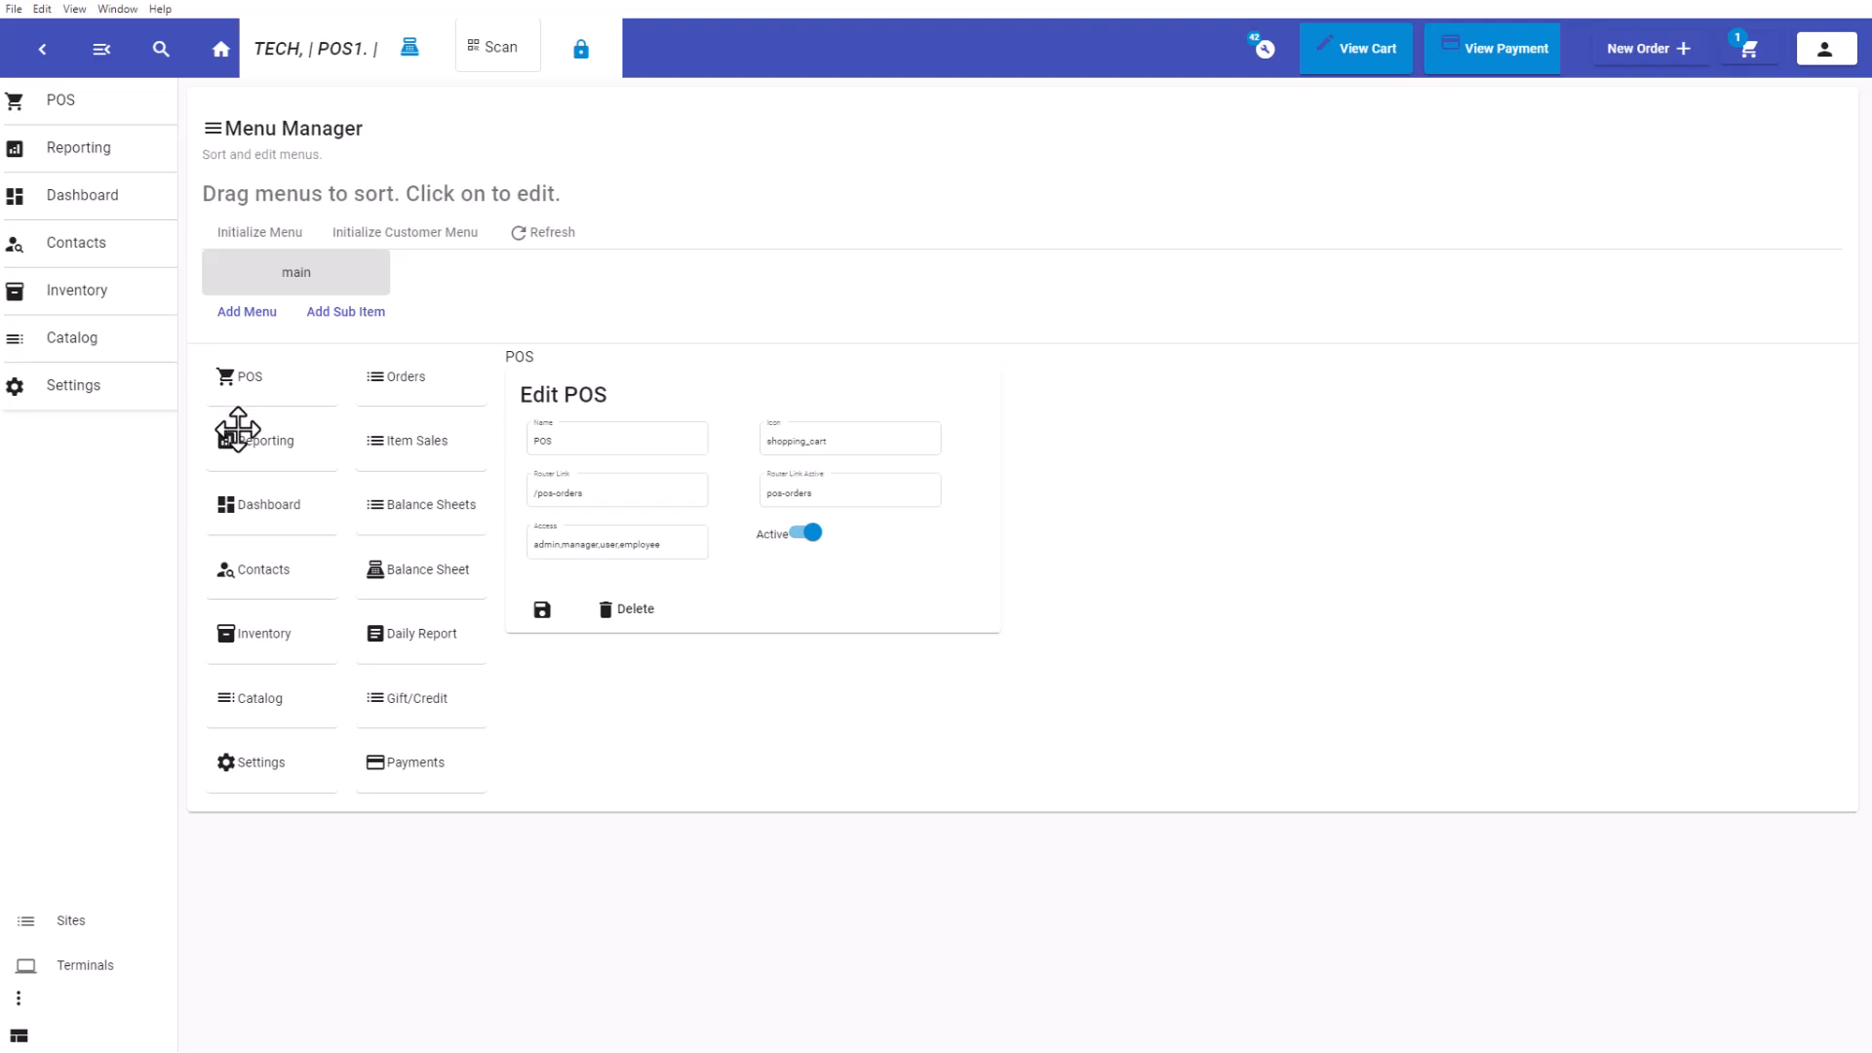
# Check which roles have access to the Reporting, Dashboard and Contacts menus, and return to the POS menu's properties.
pyautogui.click(238, 430)
pyautogui.click(583, 542)
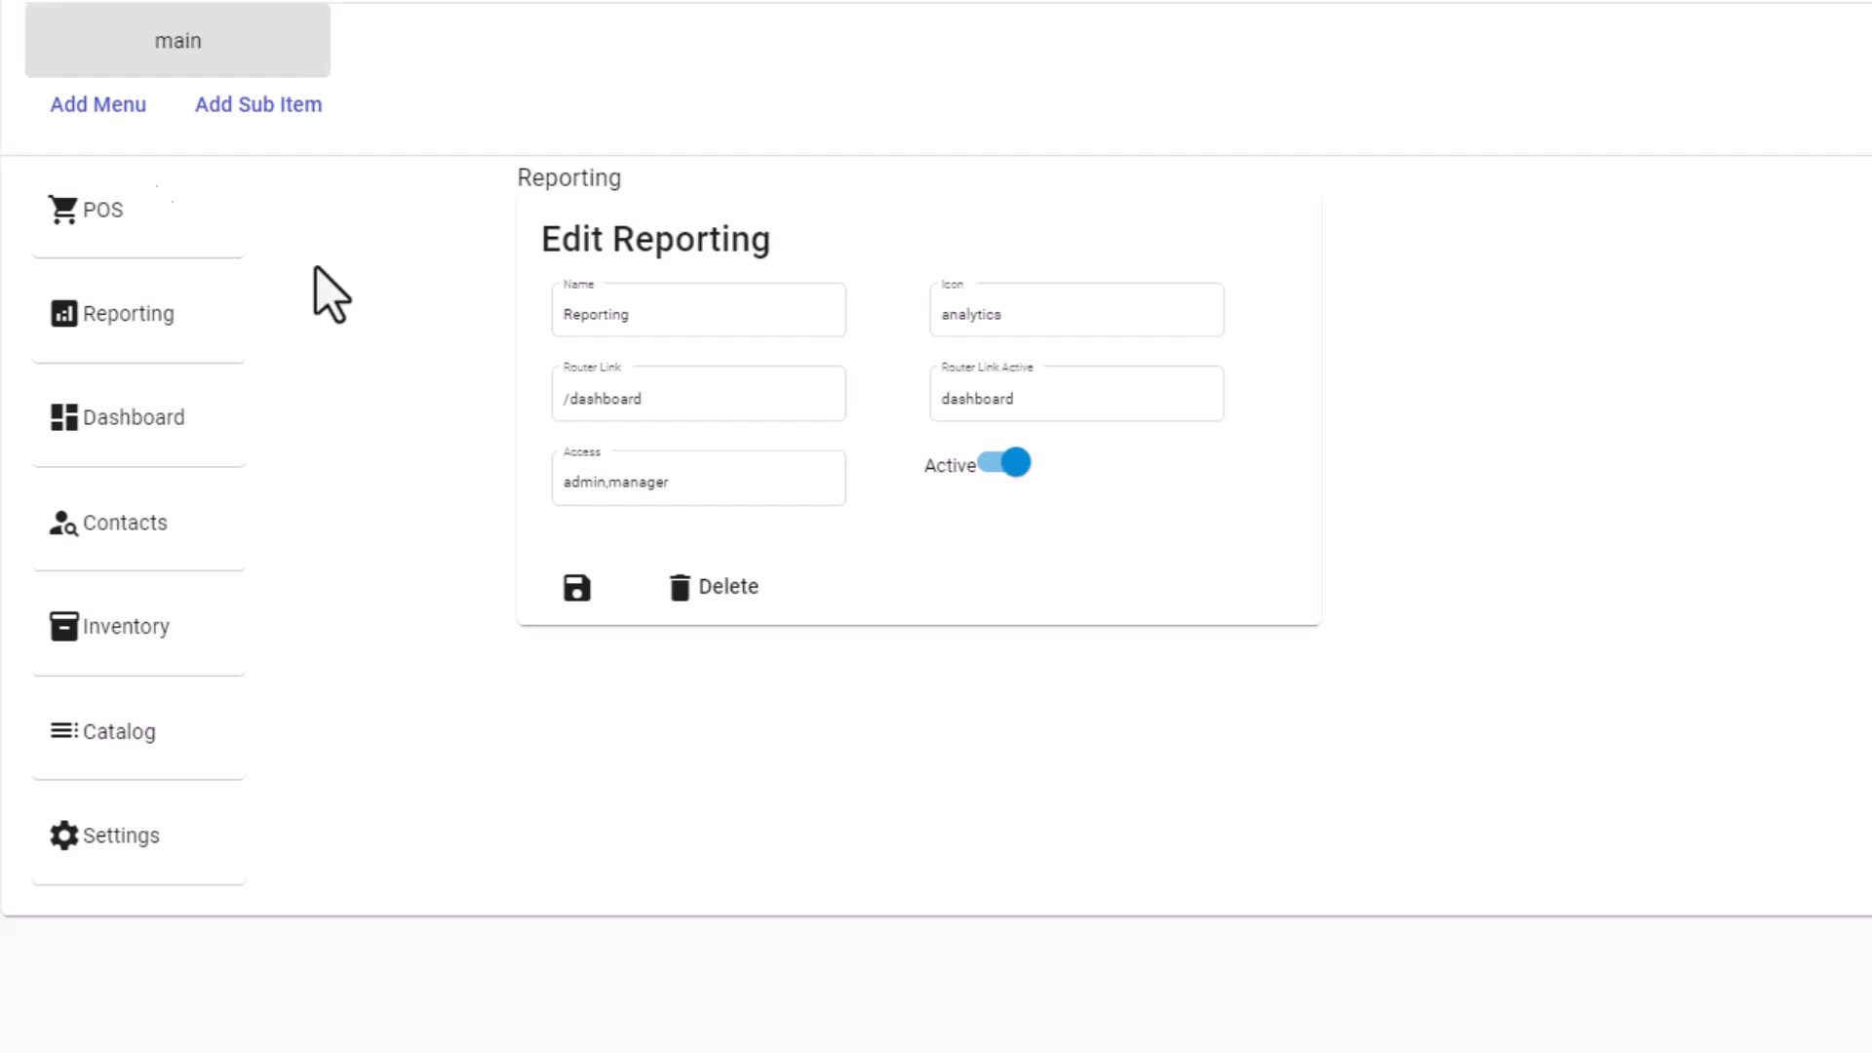
pyautogui.click(183, 391)
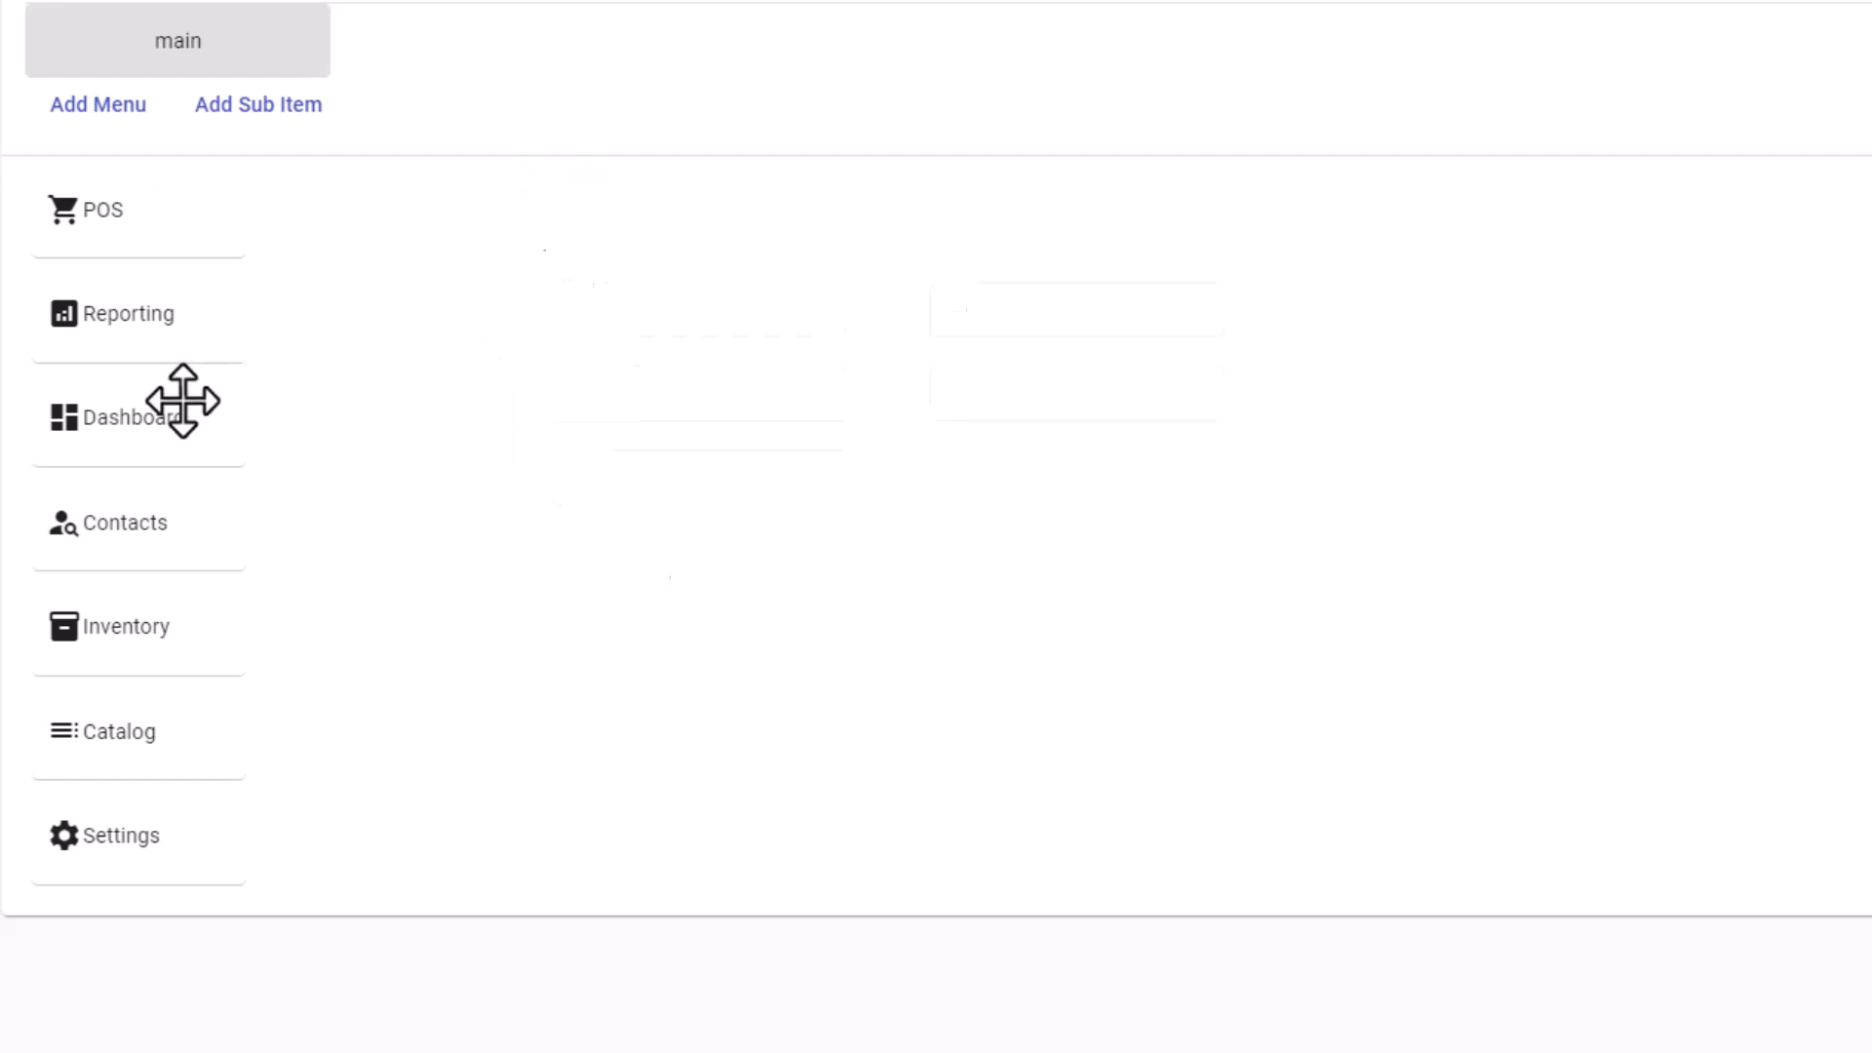
pyautogui.click(185, 527)
pyautogui.click(663, 495)
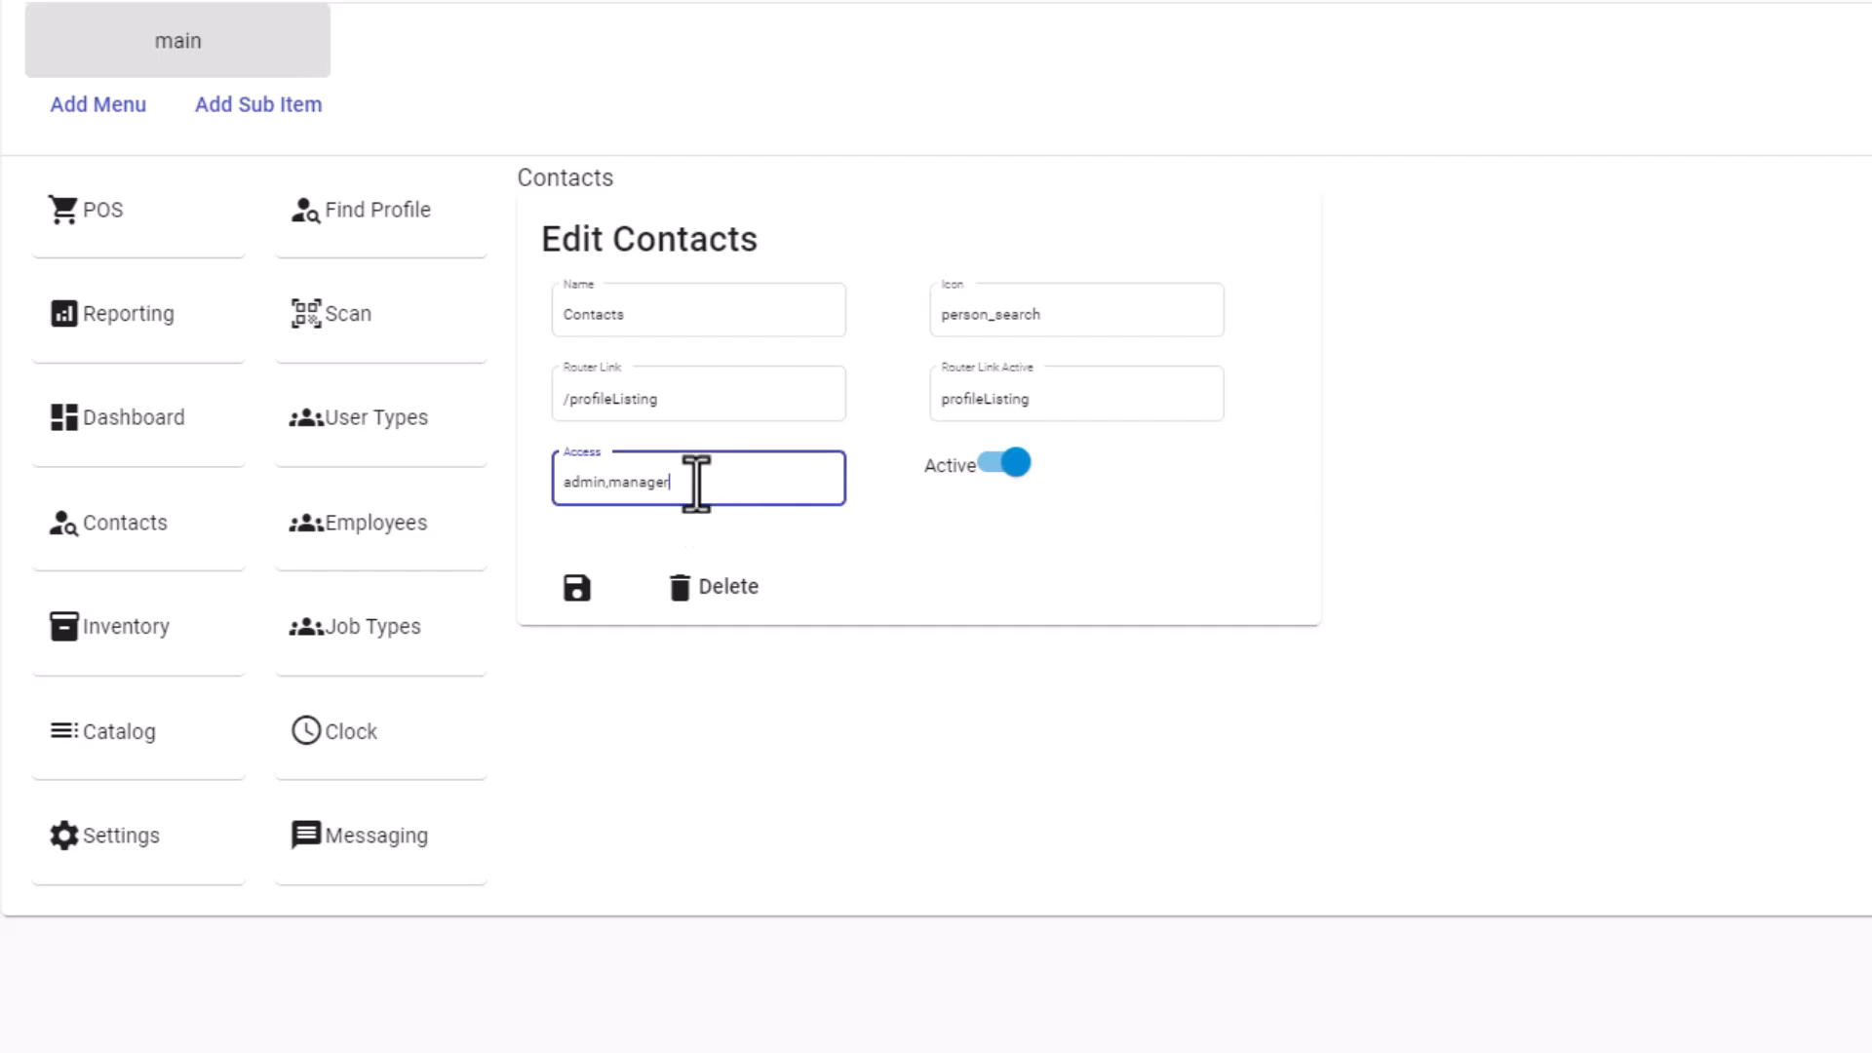
pyautogui.click(168, 239)
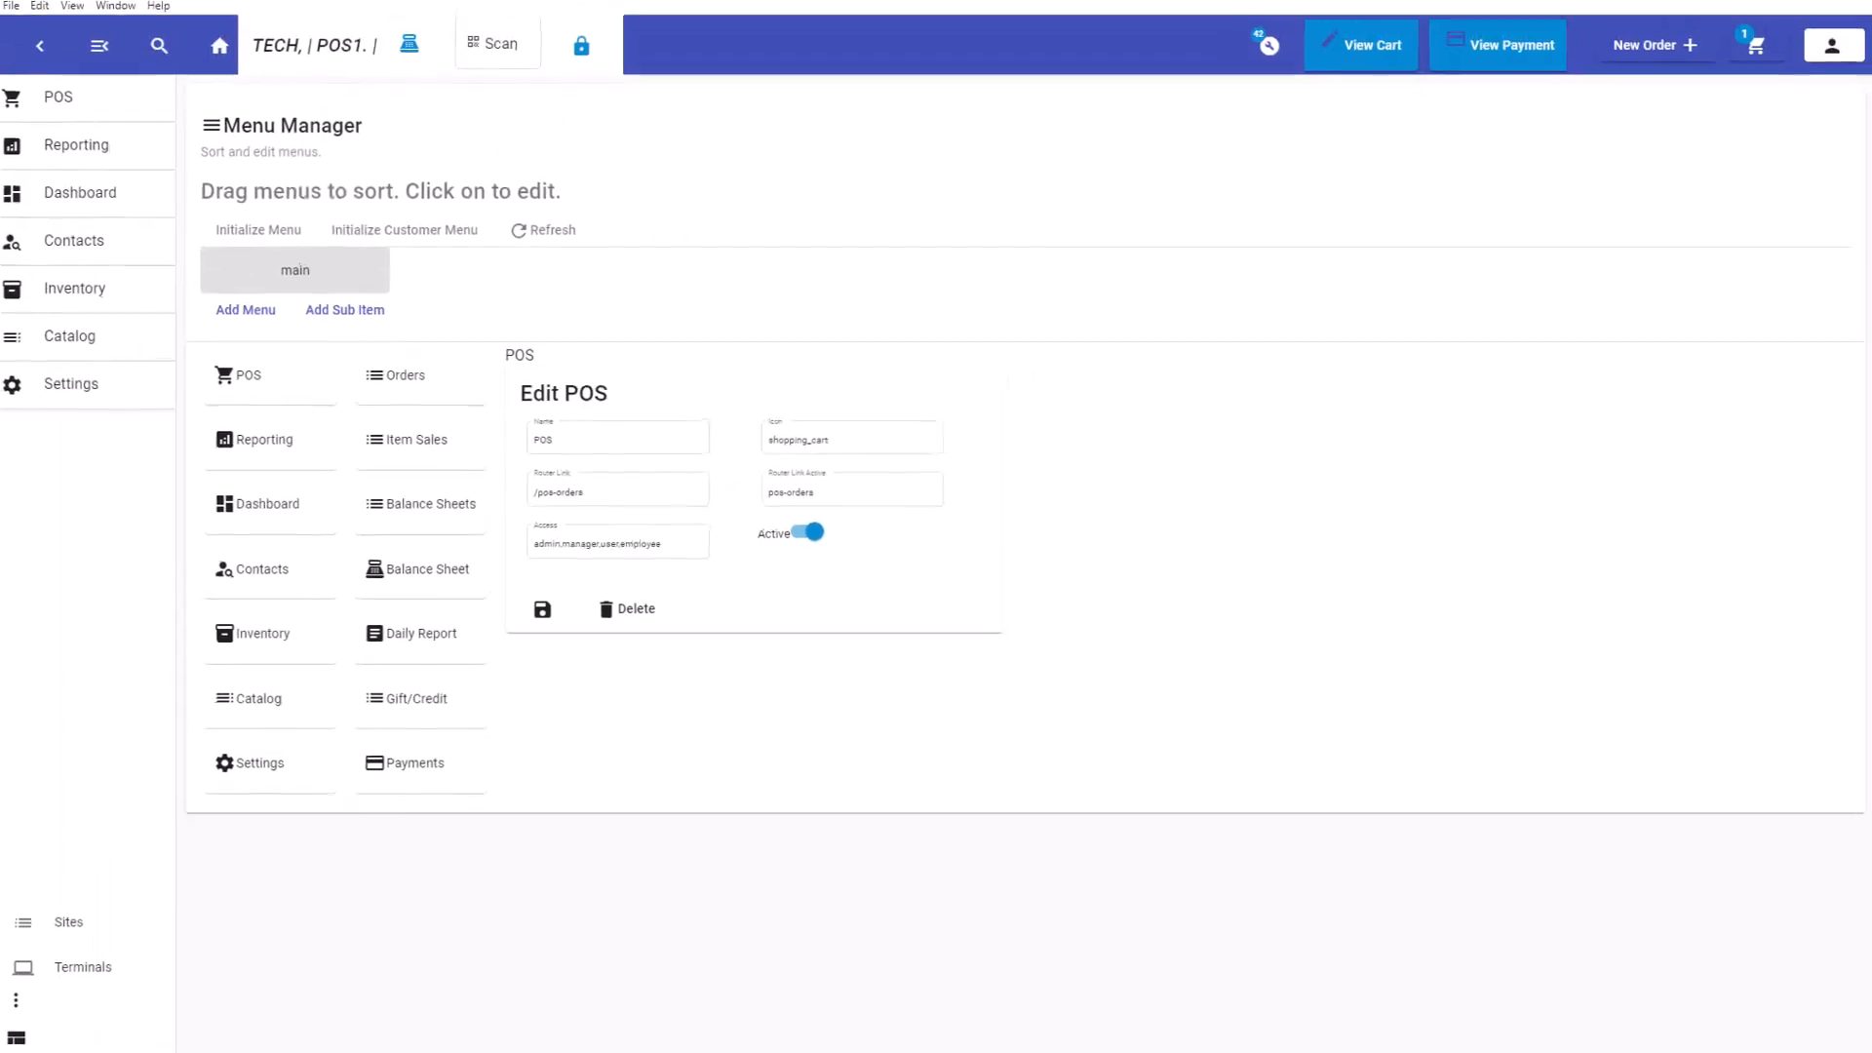
# Open the Order Buttons function group from the settings and turn on Allow for Staff User for the Edit Order button.
pyautogui.click(42, 51)
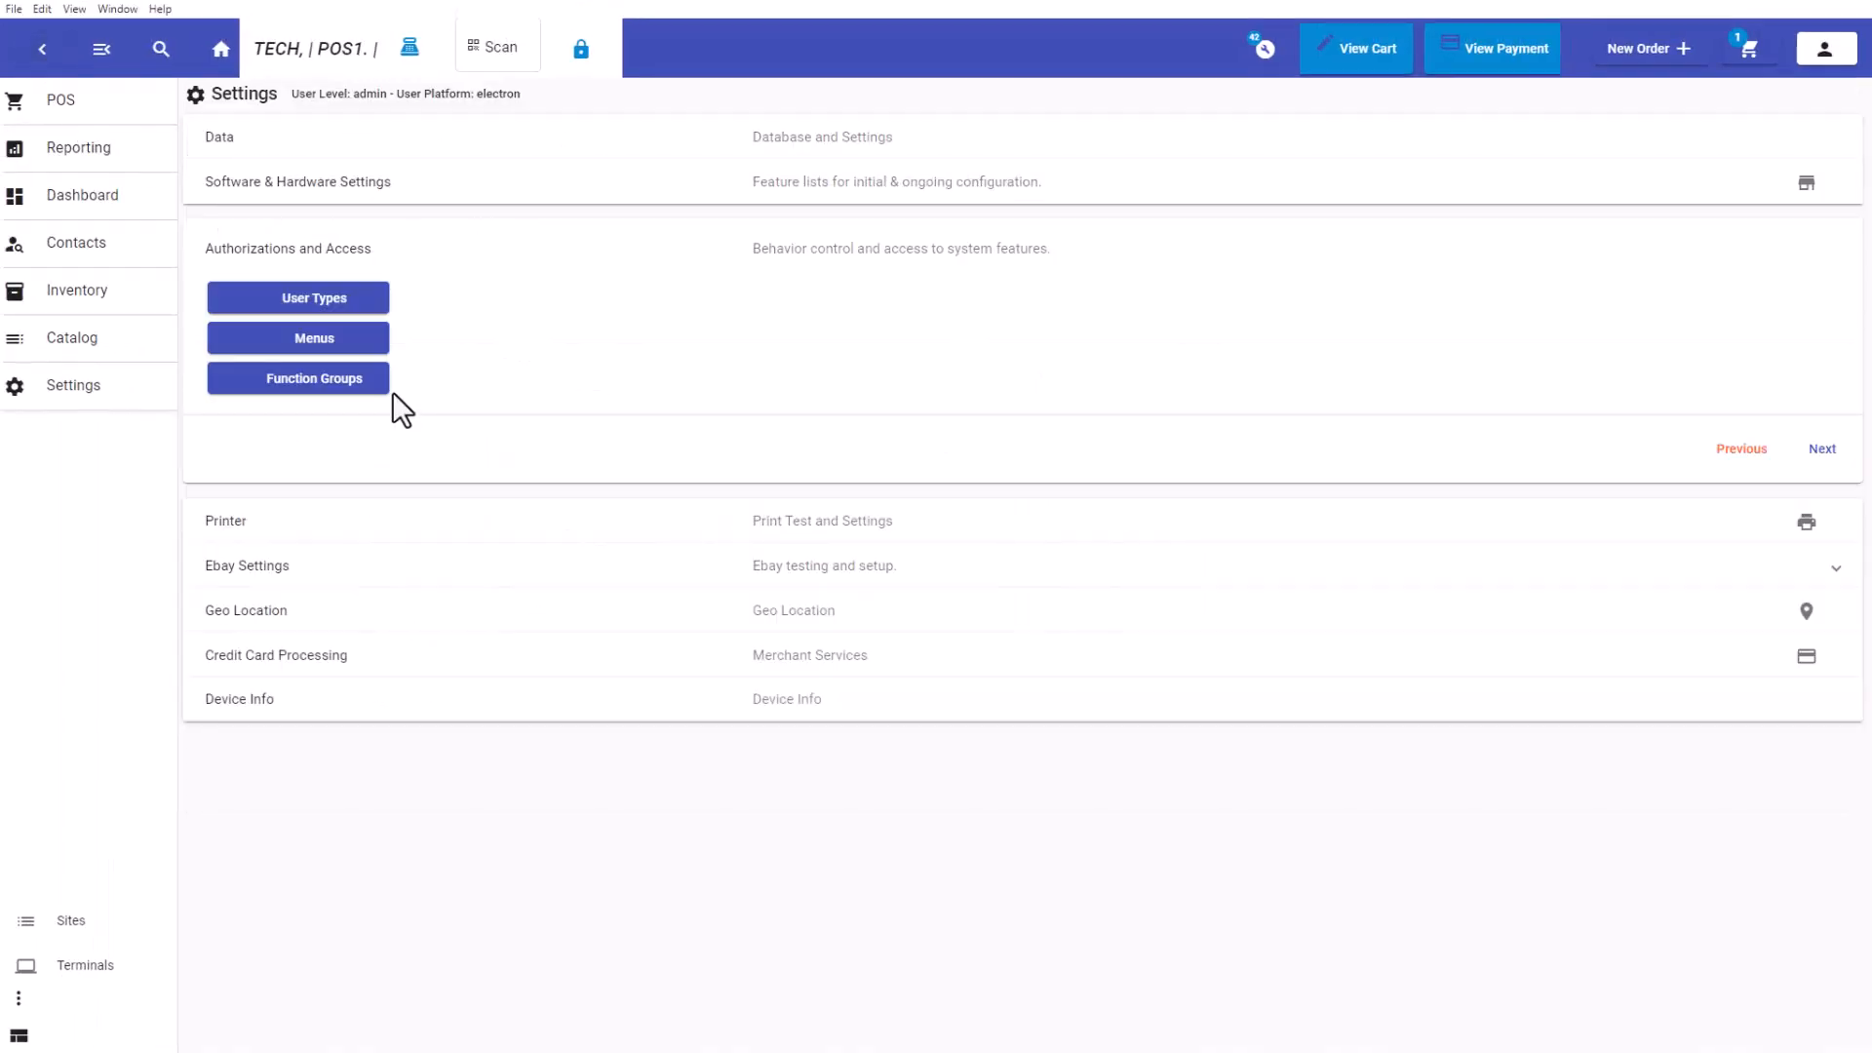
pyautogui.click(331, 385)
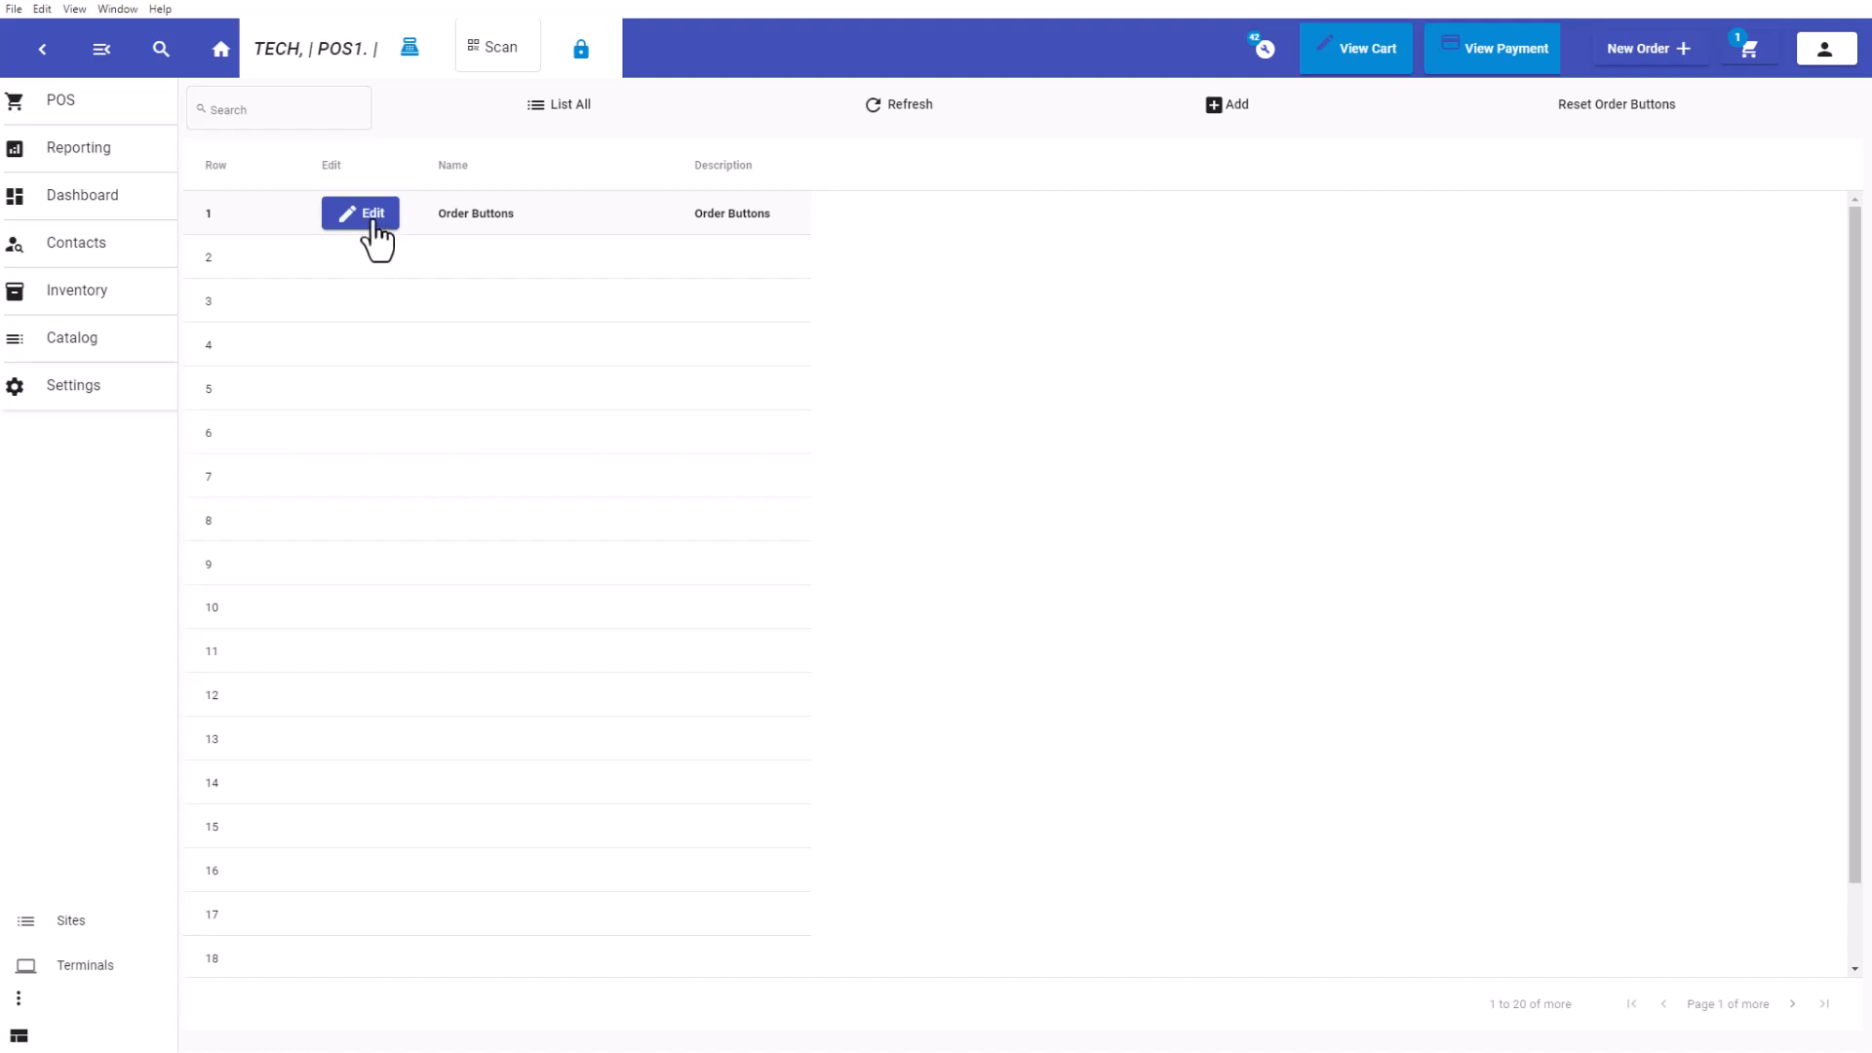
pyautogui.click(374, 224)
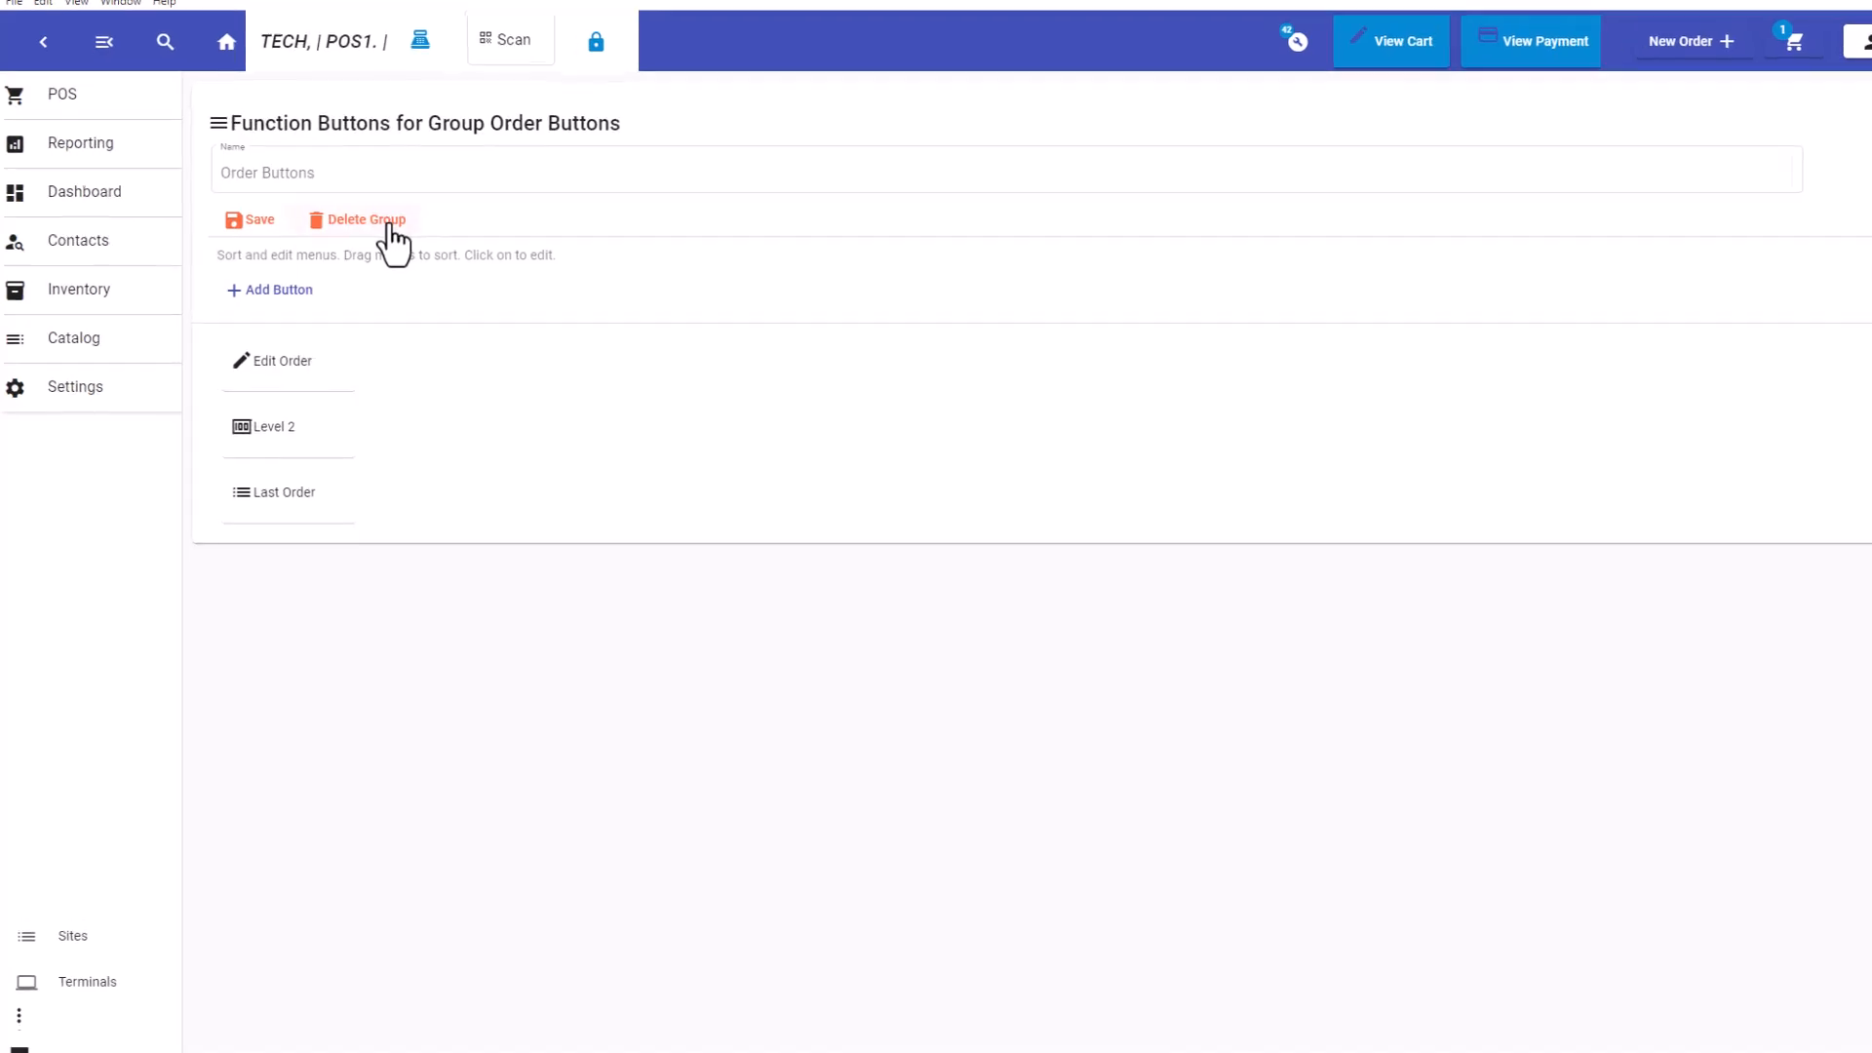
pyautogui.click(303, 367)
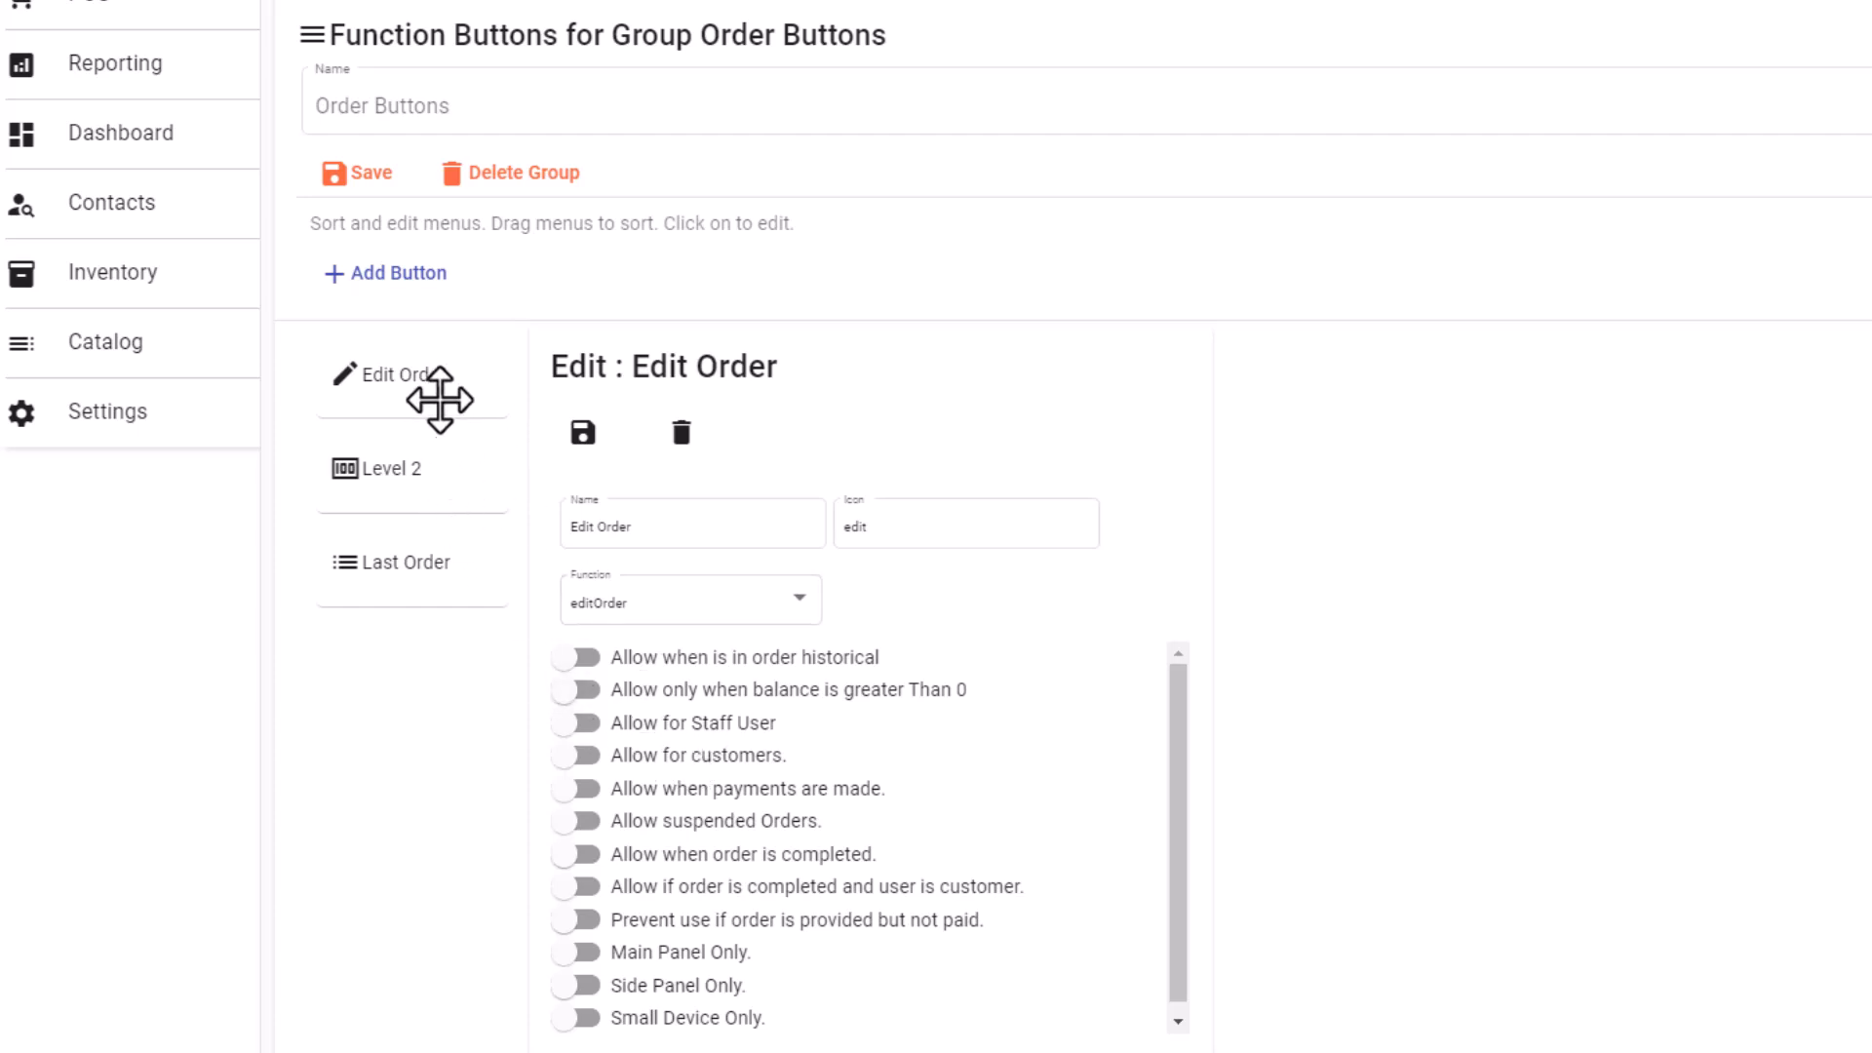
pyautogui.click(639, 743)
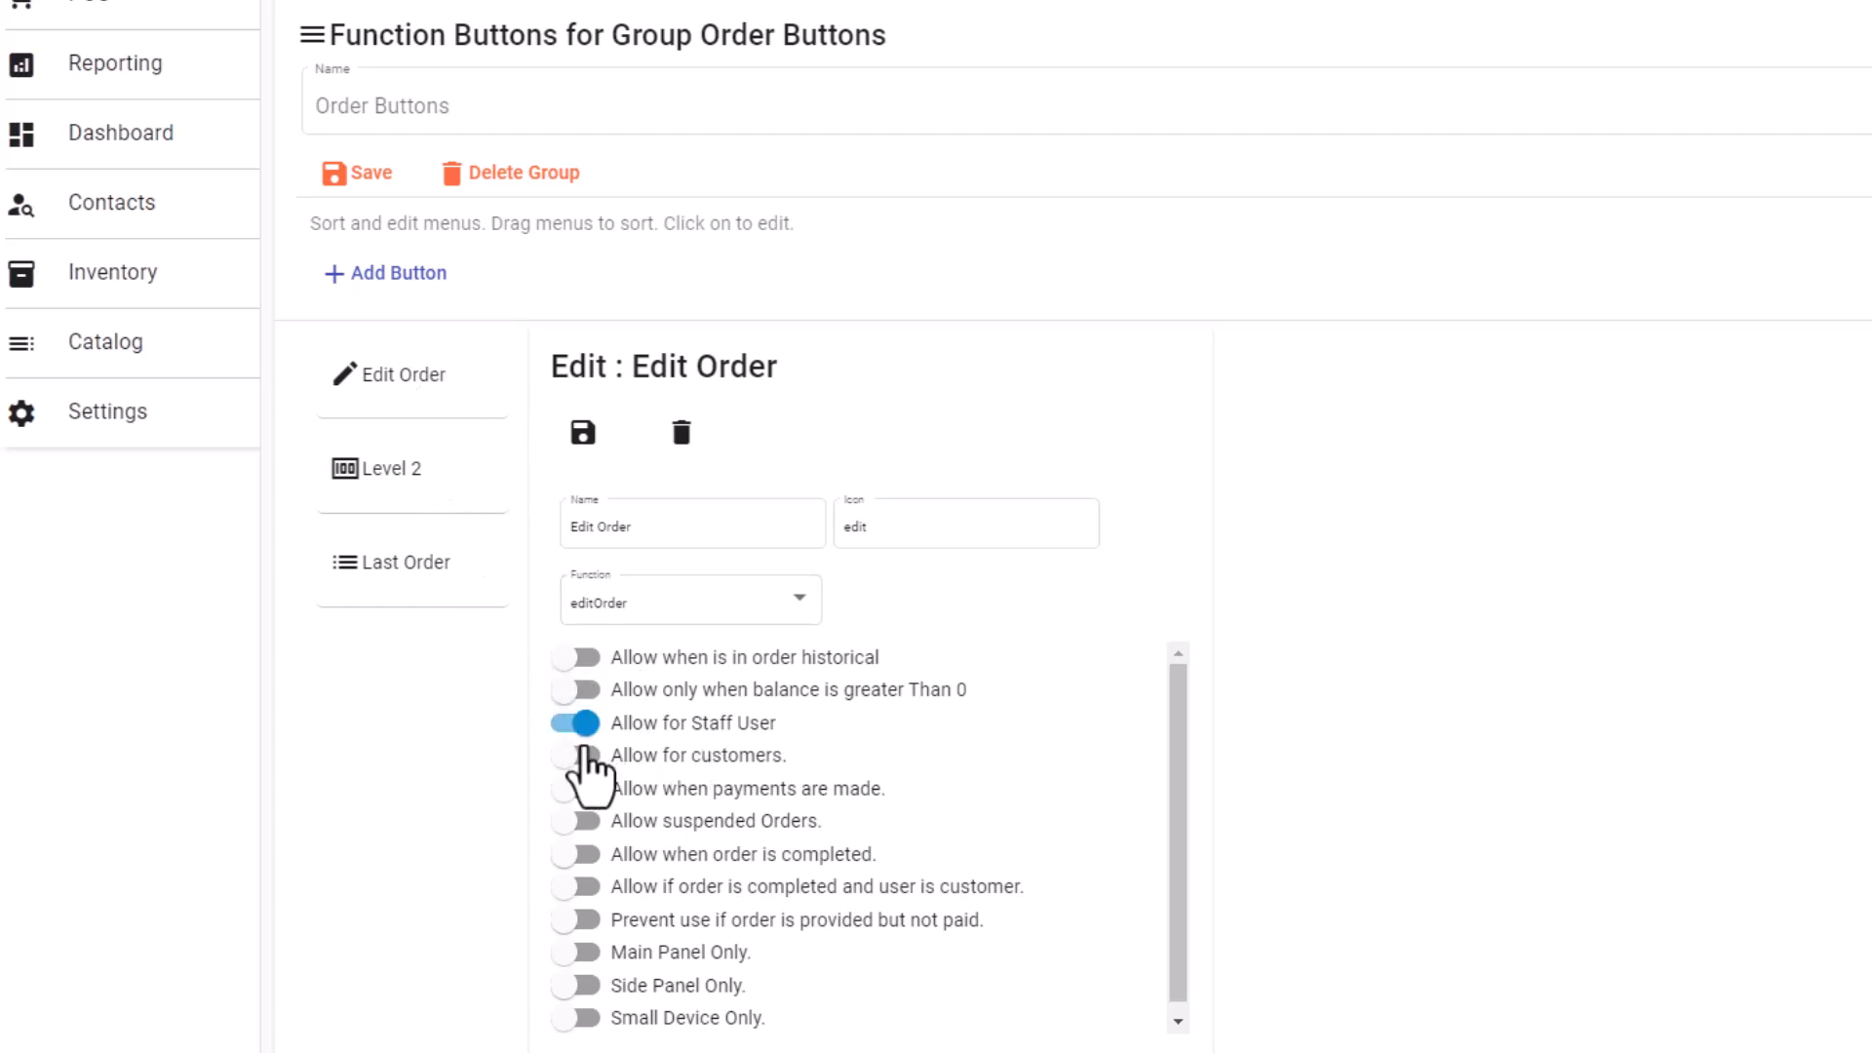
# Add a new button to the Order Buttons group and place it between Level 2 and Last Order.
pyautogui.click(393, 283)
pyautogui.moveTo(393, 660); pyautogui.dragTo(389, 614)
# Look through the functions available for the Edit Order button, and open the New Button entry for editing.
pyautogui.click(722, 542)
pyautogui.click(717, 610)
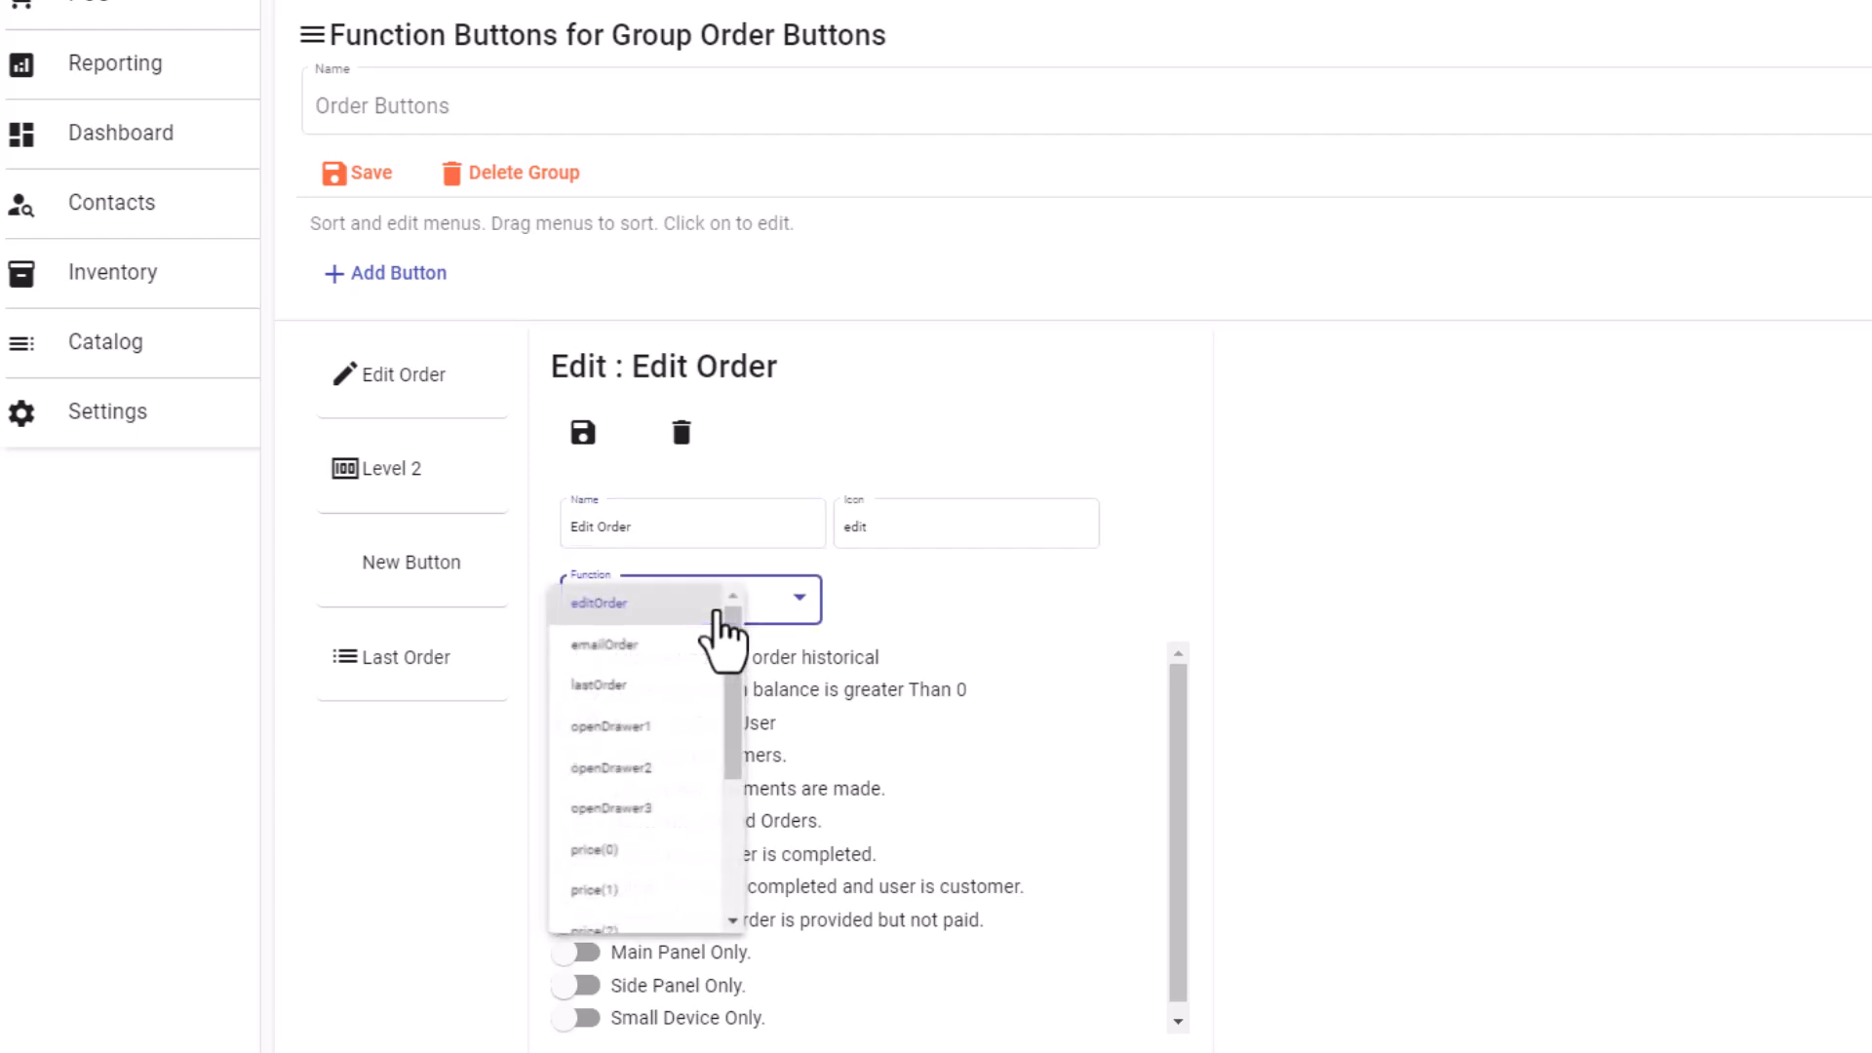
pyautogui.scroll(-3, 679, 775)
pyautogui.scroll(3, 680, 719)
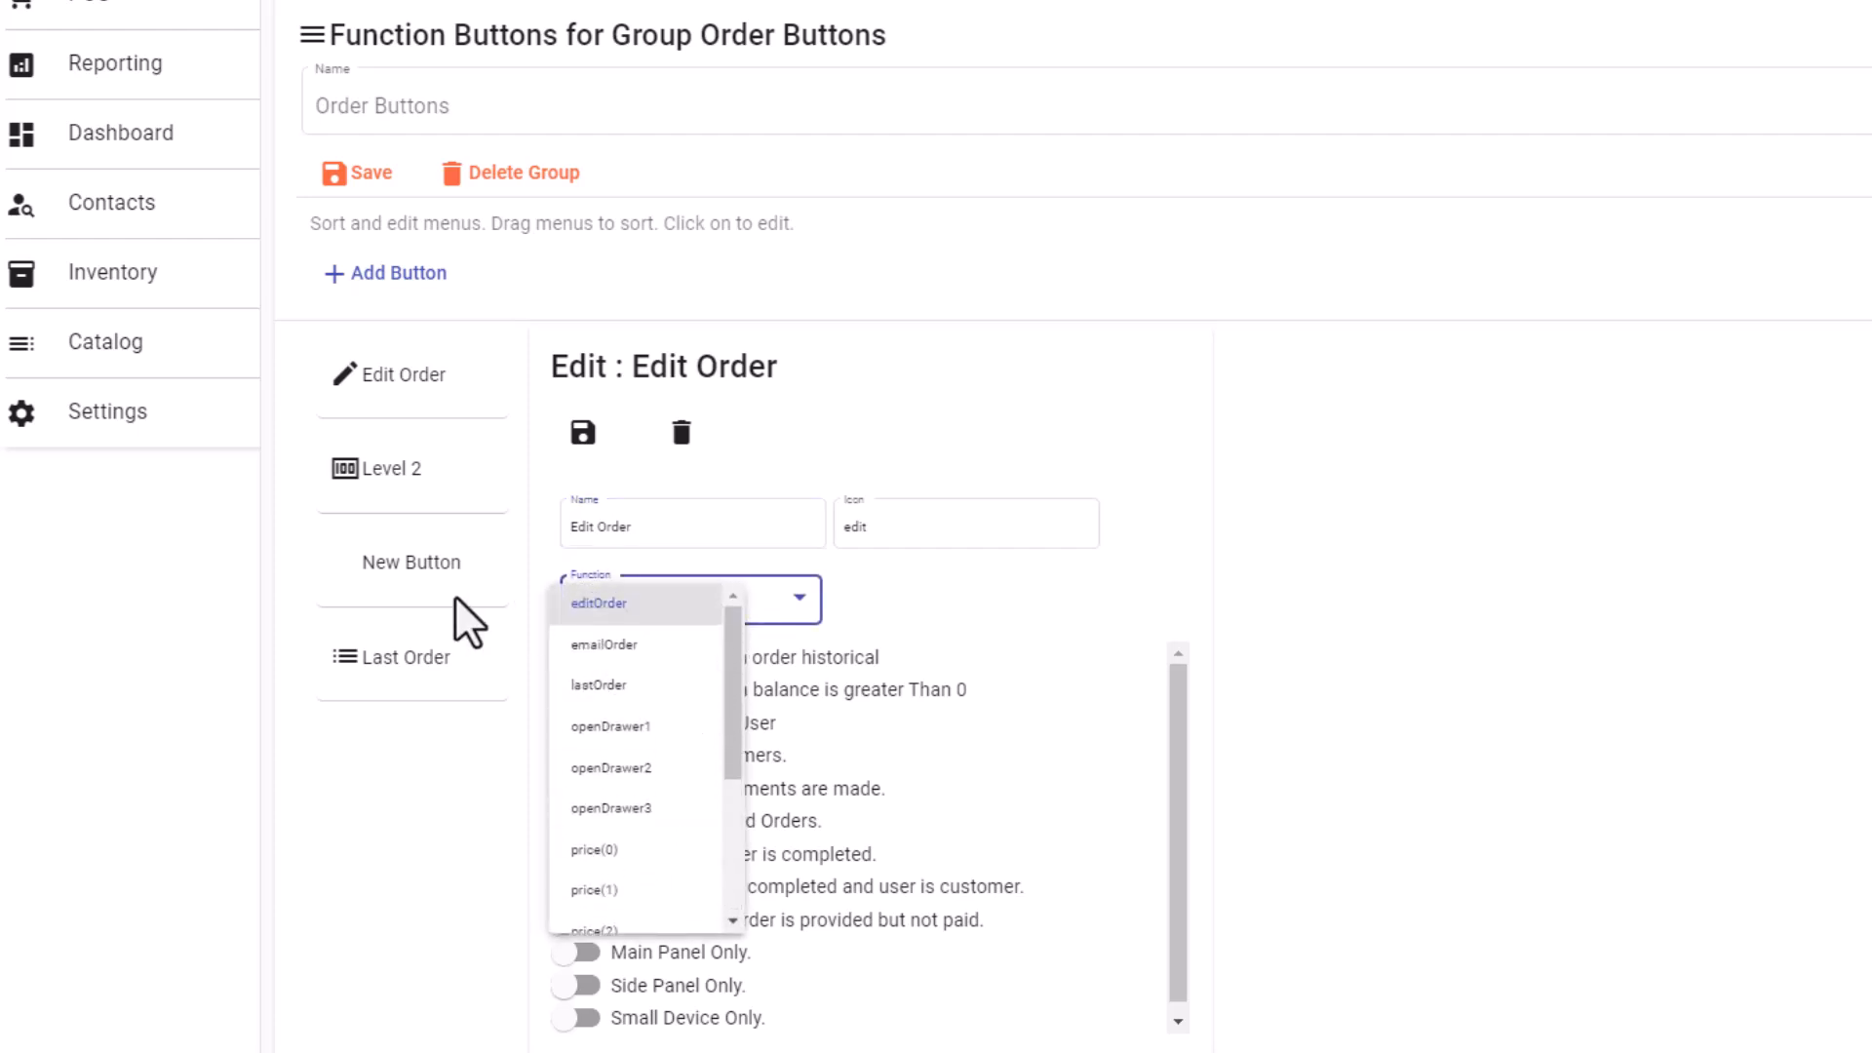
pyautogui.click(397, 823)
pyautogui.click(426, 580)
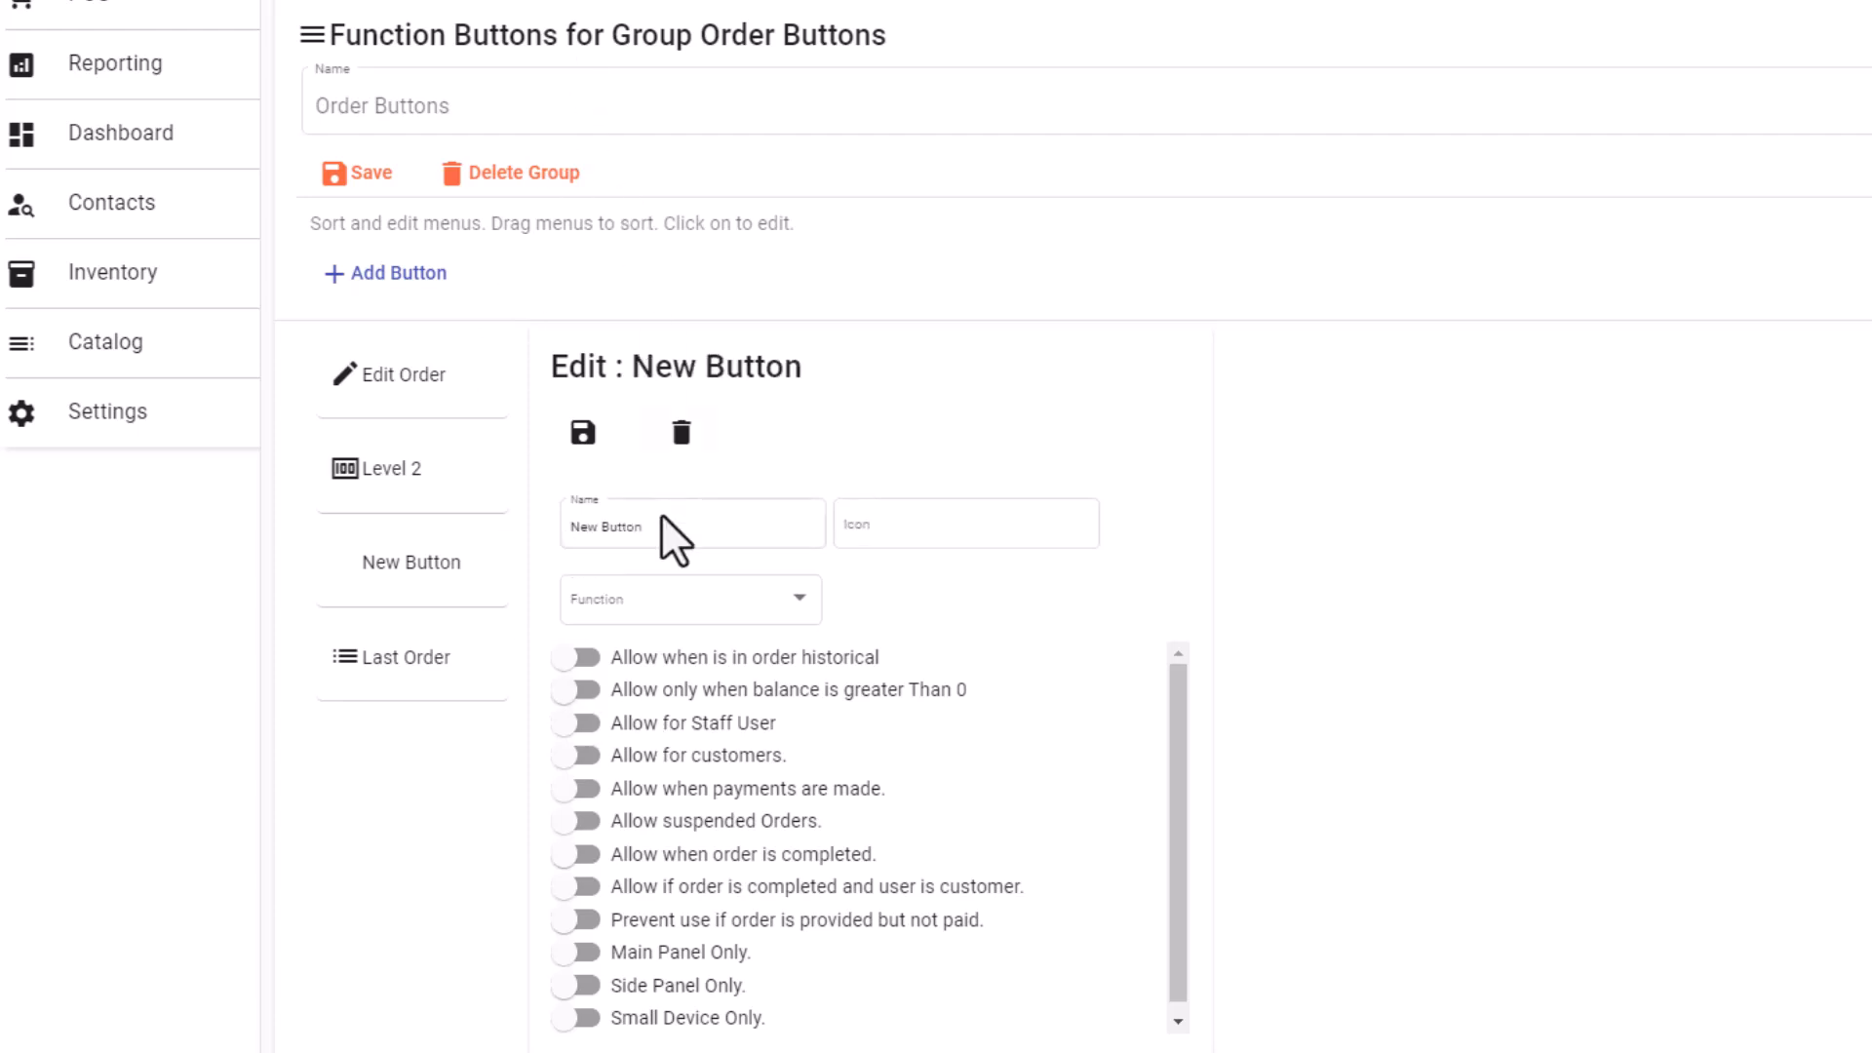